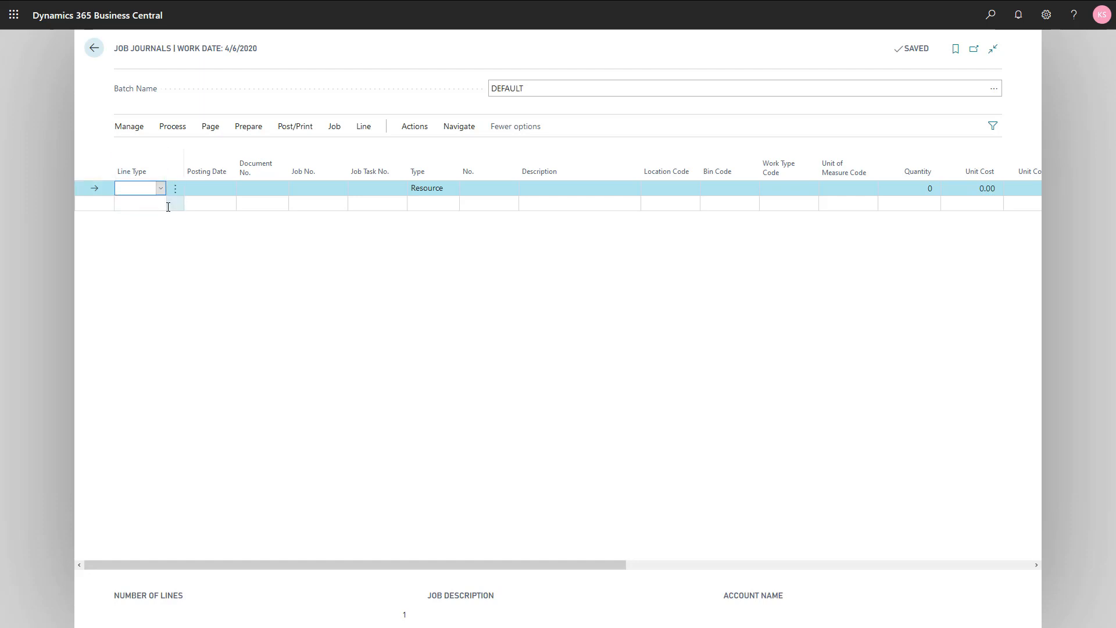
Review the Line Type options available on the job journal line, and leave the journal without choosing one
{"action": "left_click", "coordinate": [158, 190]}
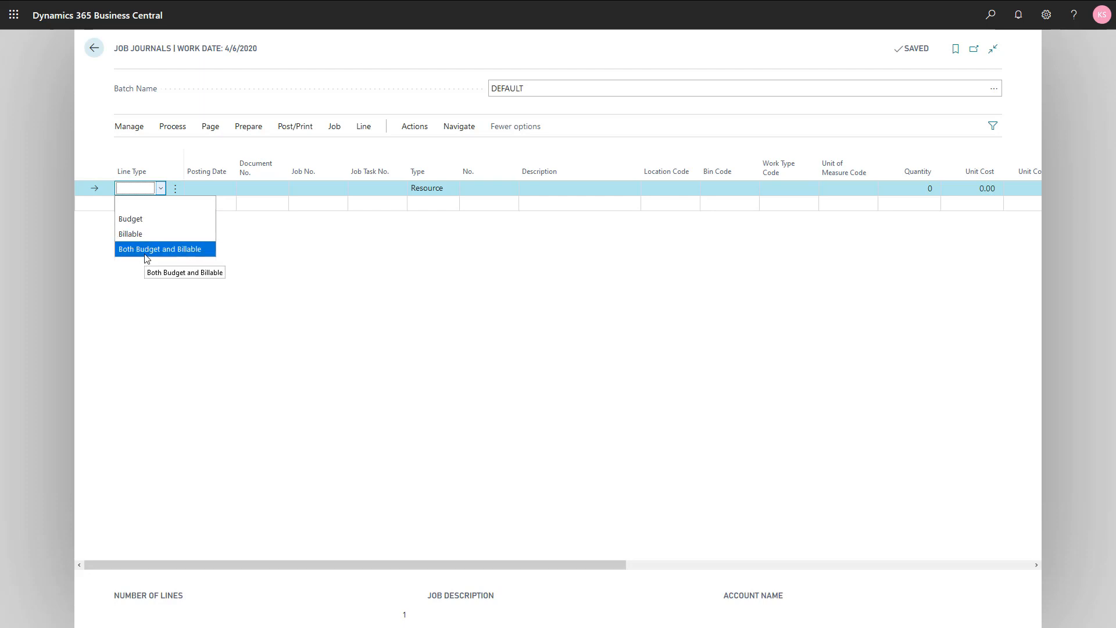
{"action": "key", "text": "Escape"}
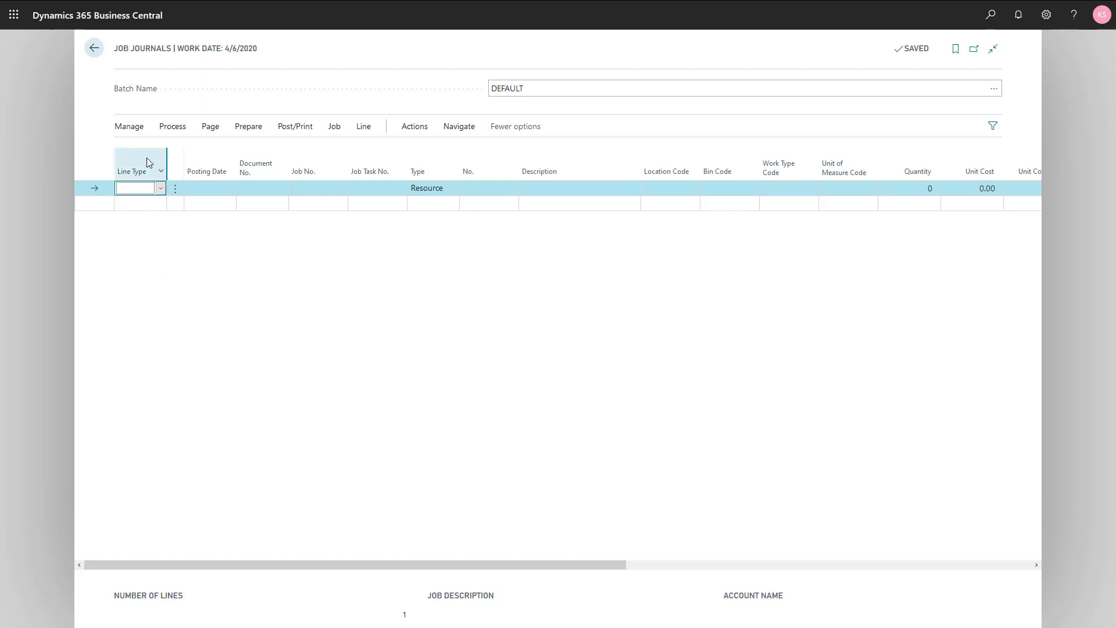
{"action": "key", "text": "Tab"}
{"action": "key", "text": "Escape"}
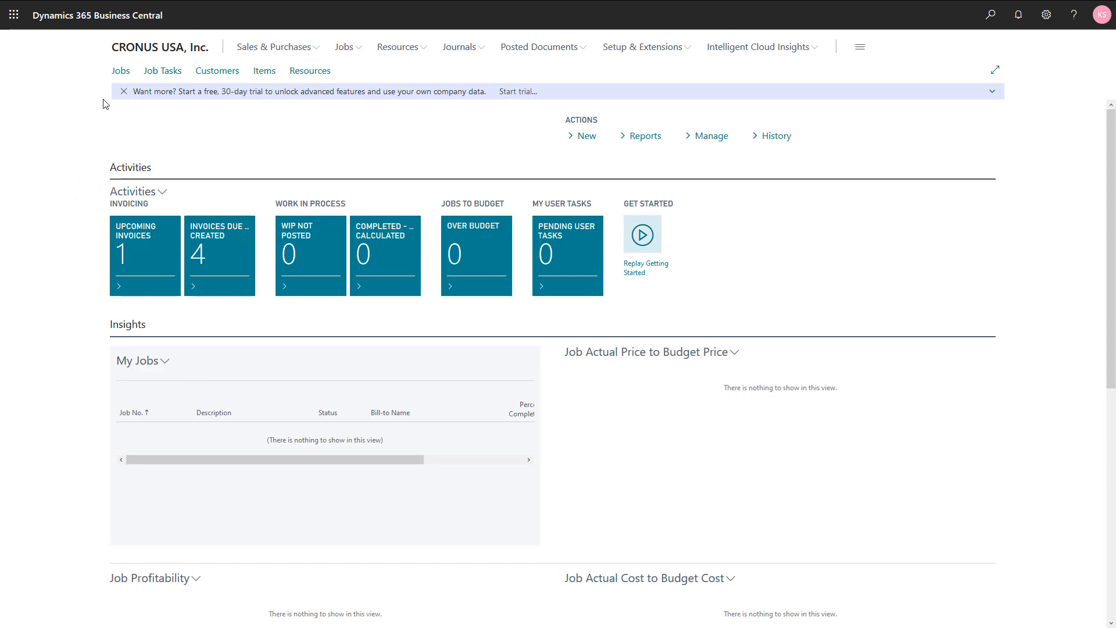
Open the job card for J00020 and compare its Posting settings, including Apply Usage Link, with those of job J00030
{"action": "left_click", "coordinate": [120, 73]}
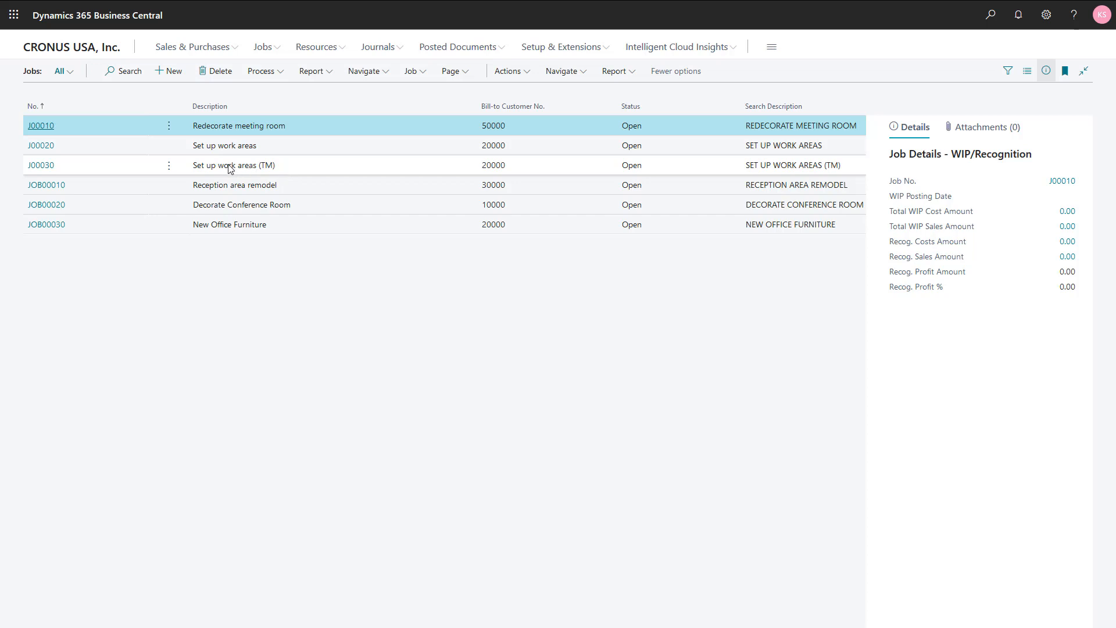
{"action": "left_click", "coordinate": [46, 150]}
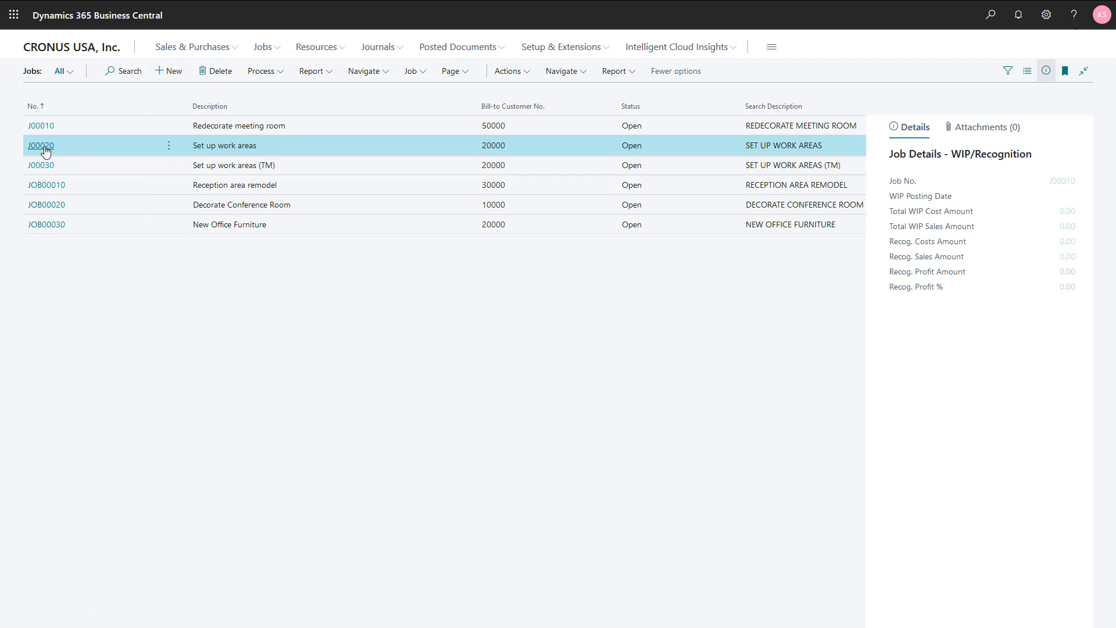
{"action": "left_click", "coordinate": [46, 150]}
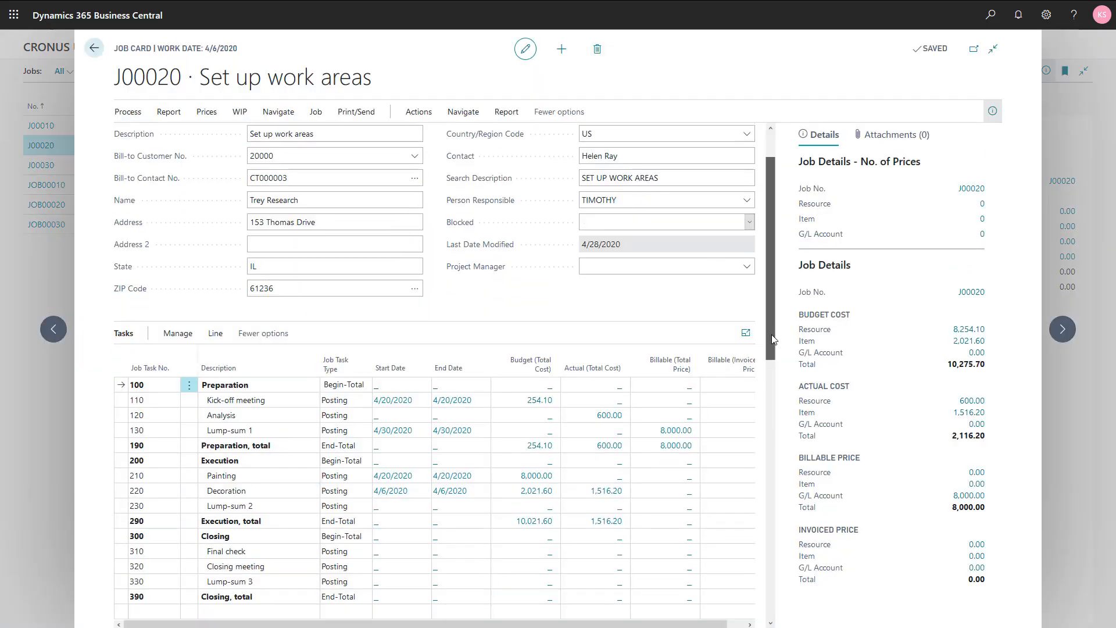
{"action": "left_click_drag", "start_coordinate": [772, 340], "coordinate": [769, 448]}
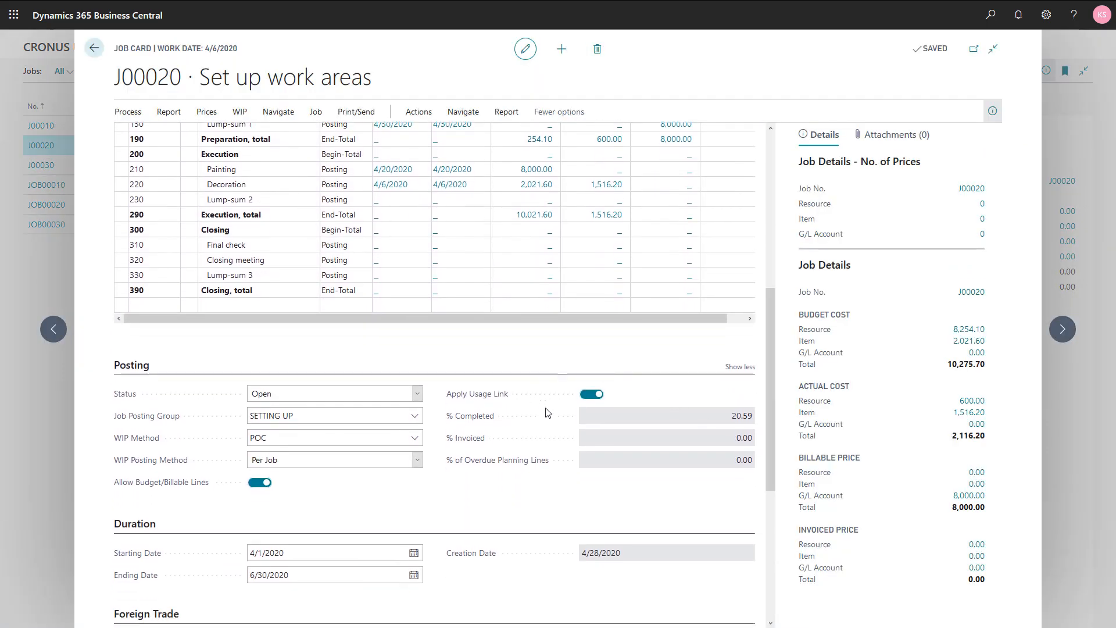
{"action": "left_click", "coordinate": [1067, 340]}
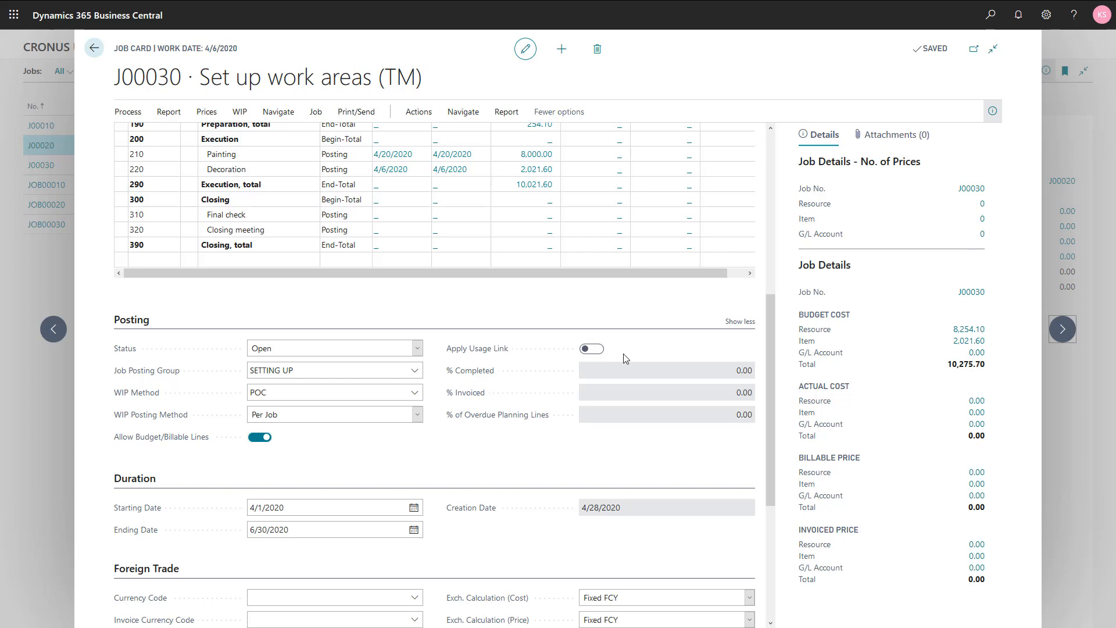
{"action": "left_click_drag", "start_coordinate": [772, 340], "coordinate": [780, 316]}
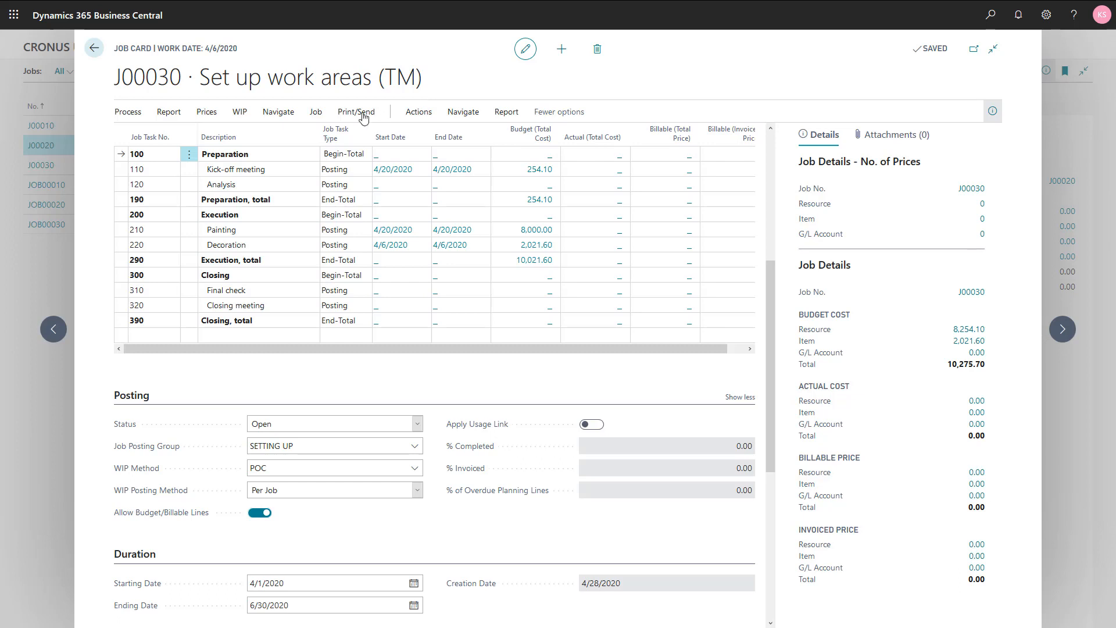
View the planning lines behind the Kick-off meeting task's budget on job J00030, and return to the job card
{"action": "left_click", "coordinate": [237, 170]}
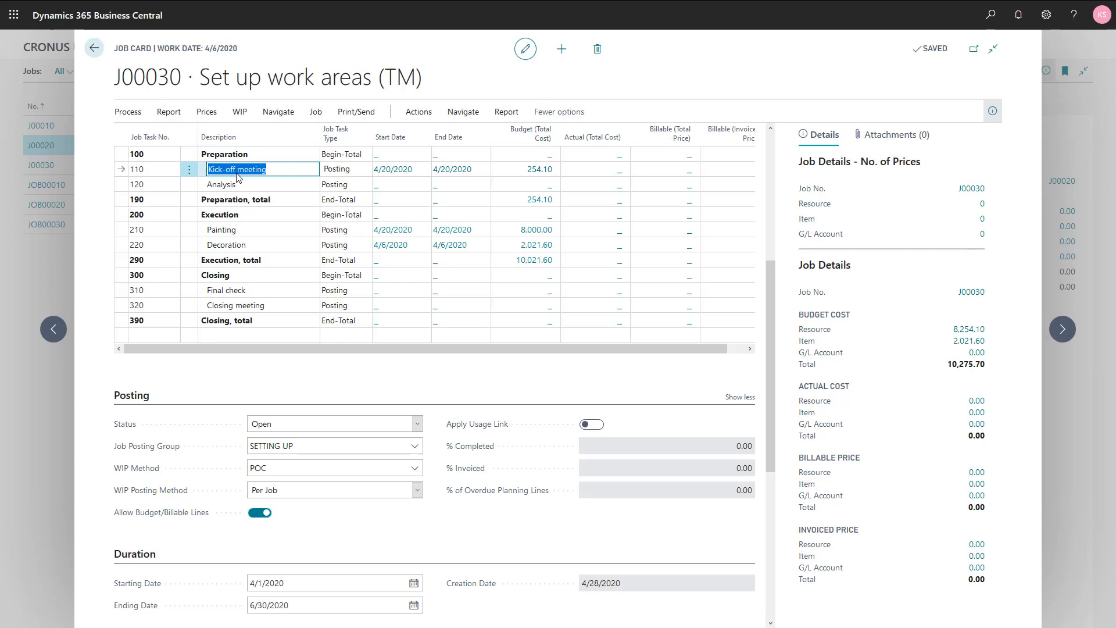
{"action": "left_click", "coordinate": [540, 170]}
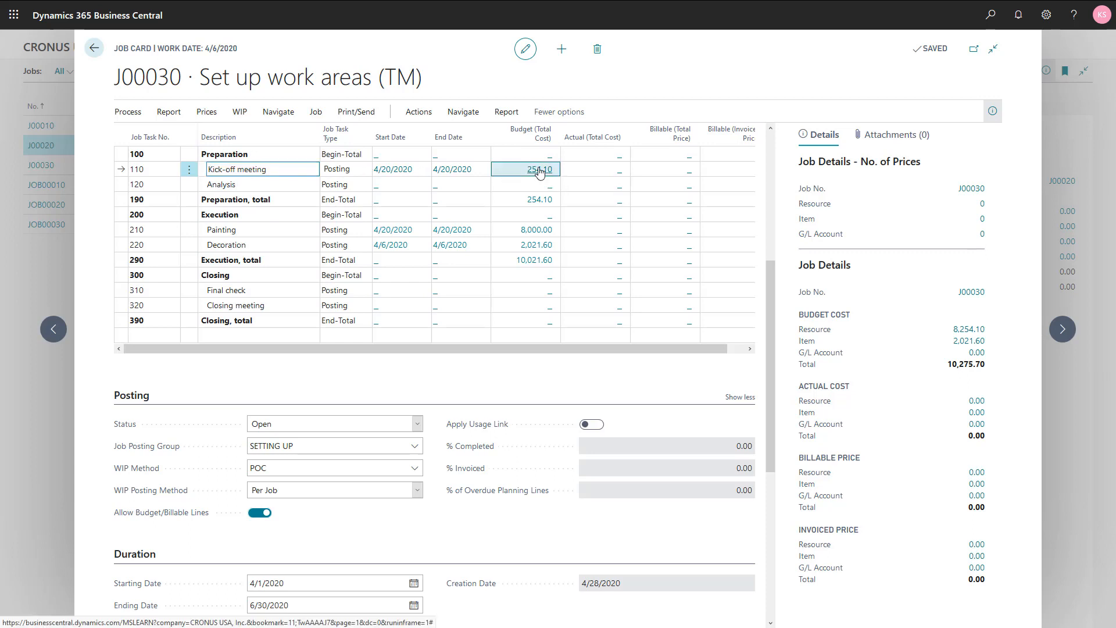
{"action": "left_click", "coordinate": [540, 170]}
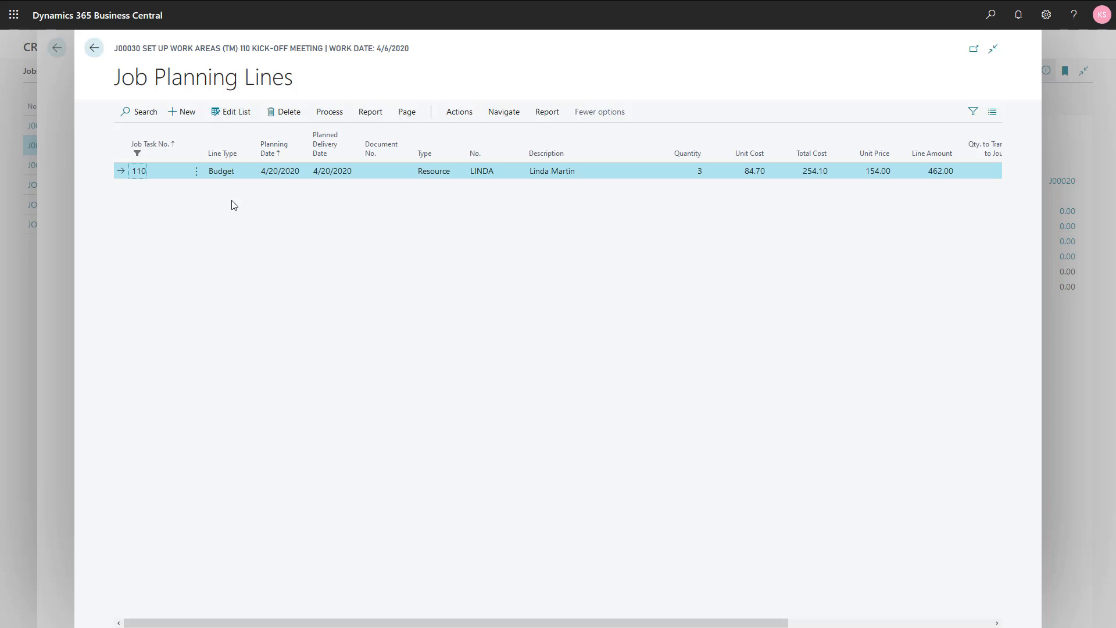
{"action": "key", "text": "Escape"}
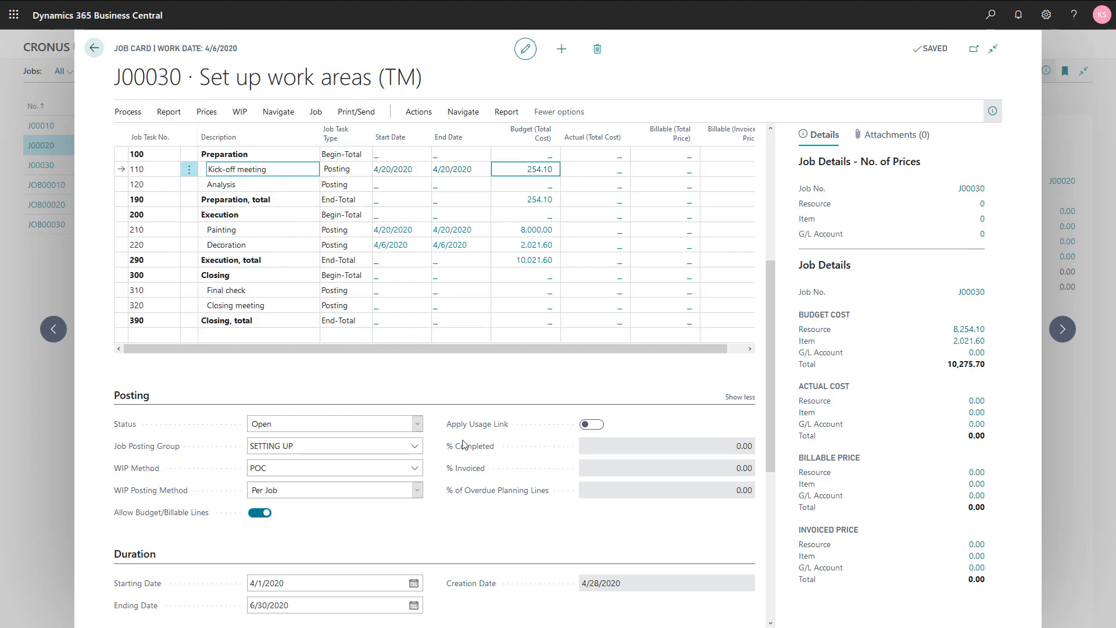
Switch to job J00020 and view the planning lines behind its Kick-off meeting budget for comparison
{"action": "left_click", "coordinate": [56, 333]}
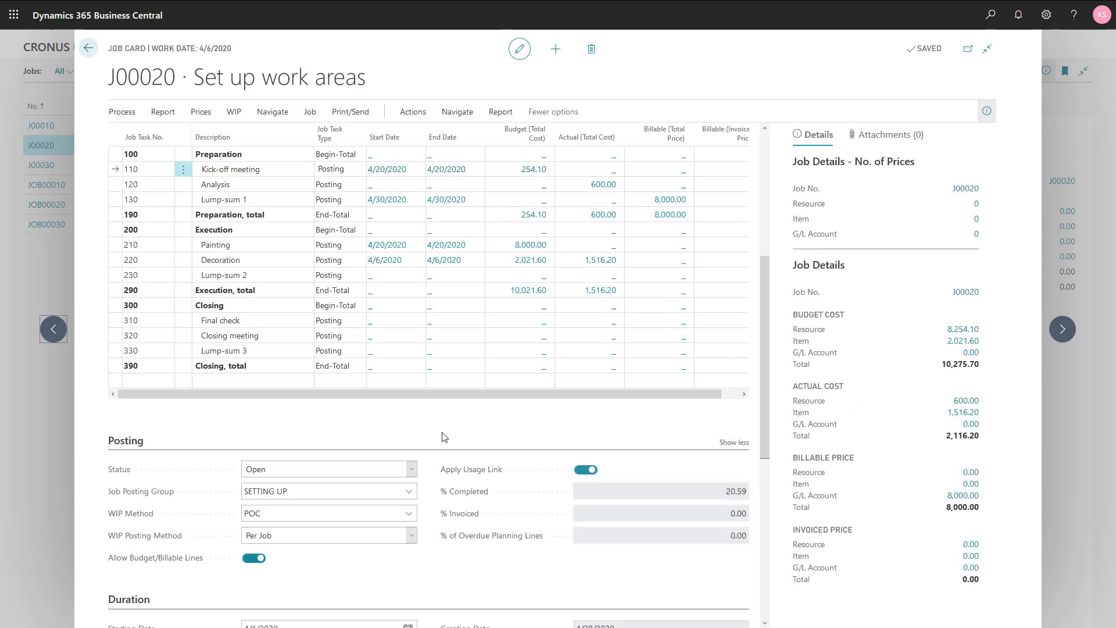
{"action": "left_click", "coordinate": [530, 172]}
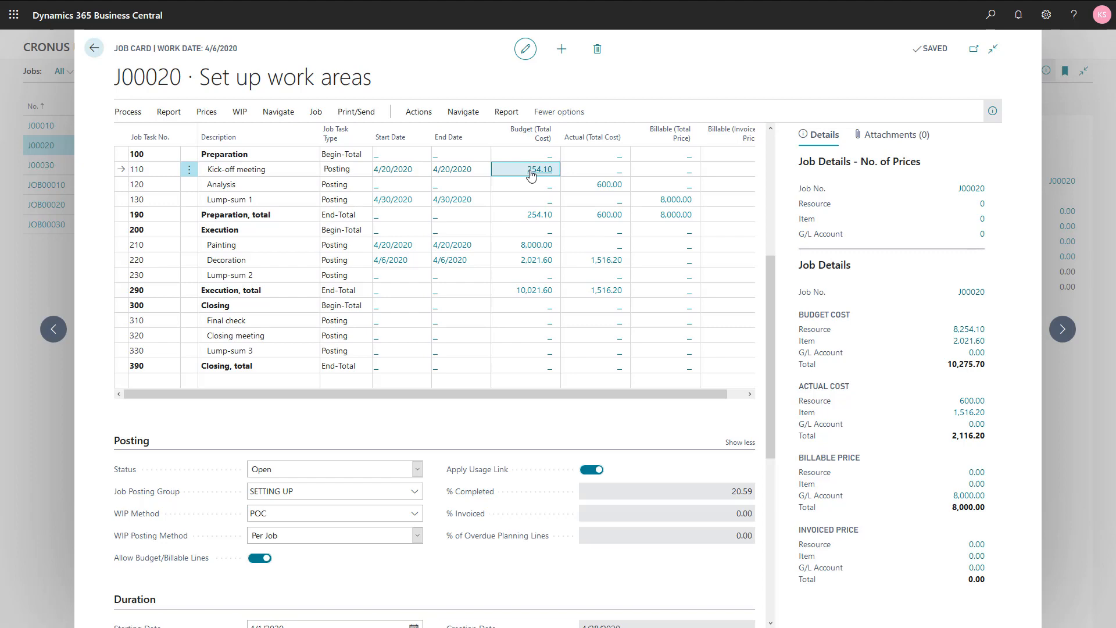
{"action": "left_click", "coordinate": [530, 169]}
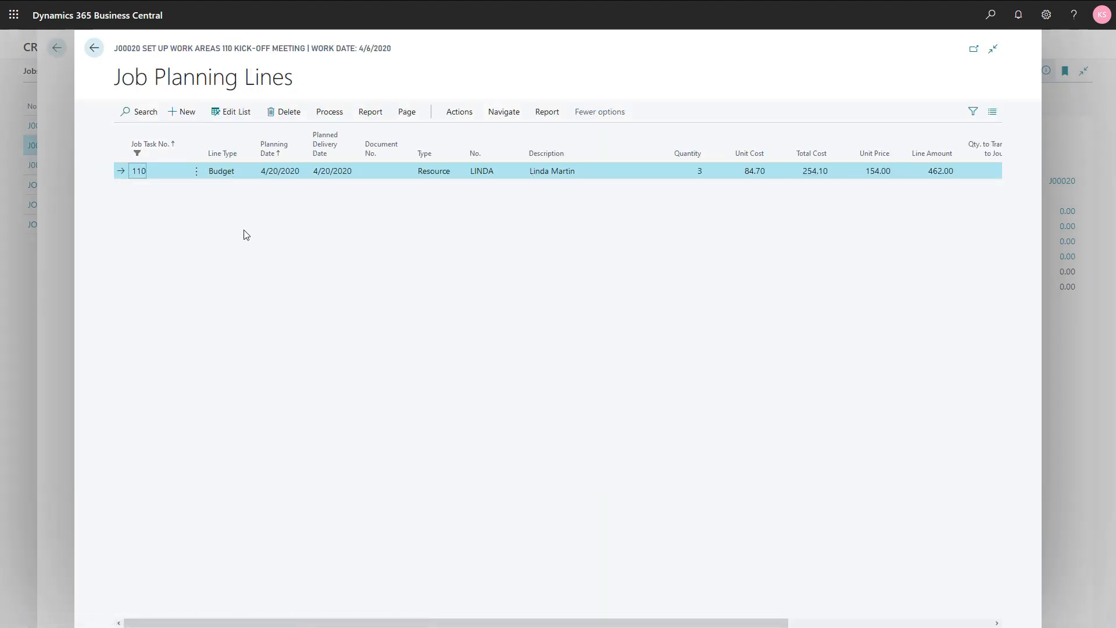
{"action": "key", "text": "Escape"}
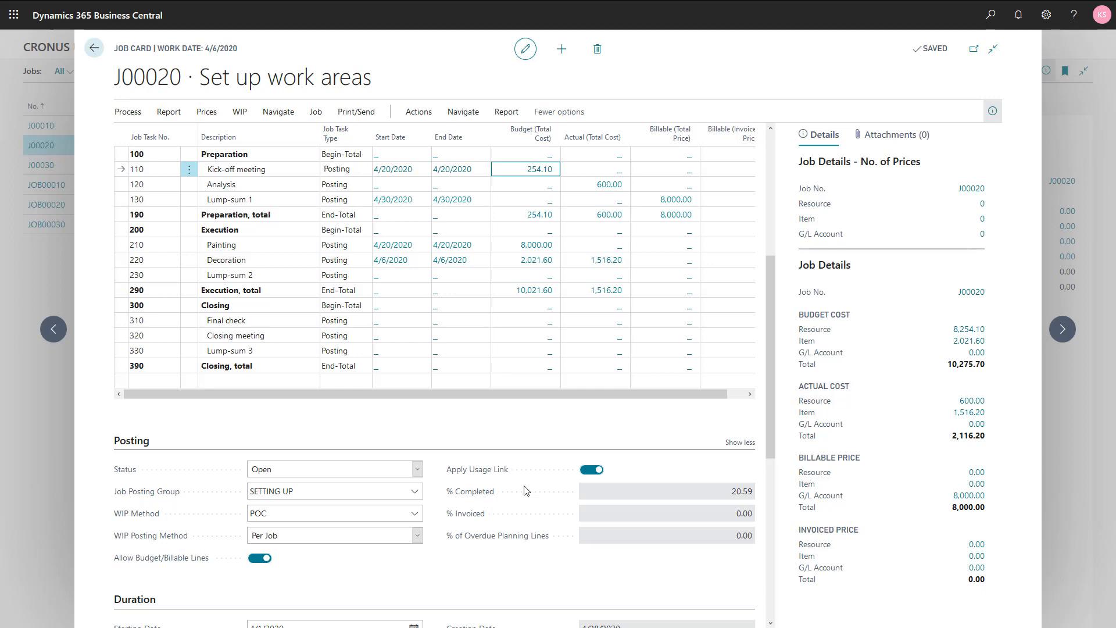
Leave the job card and jobs list, and open the job journal from the home page
{"action": "key", "text": "Escape"}
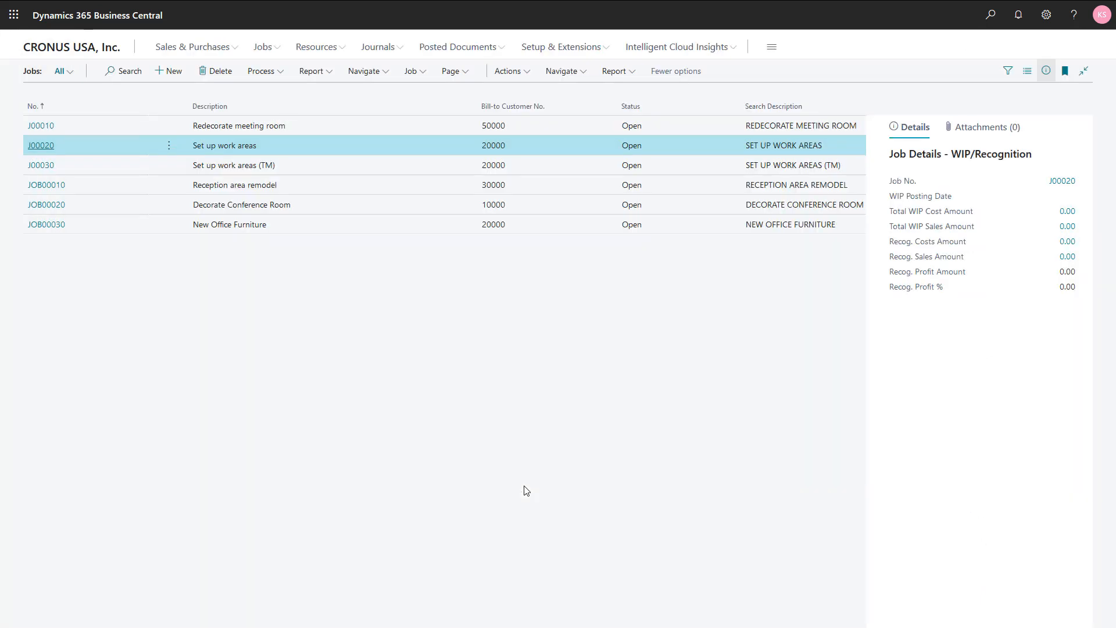
{"action": "key", "text": "Escape"}
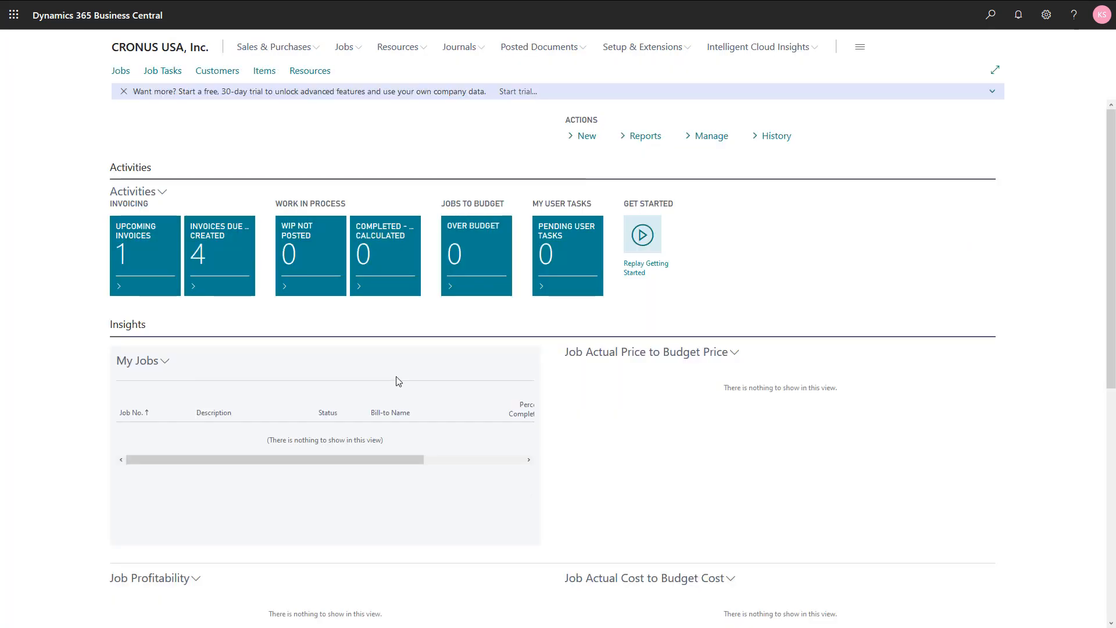
{"action": "left_click", "coordinate": [587, 139]}
{"action": "left_click", "coordinate": [568, 178]}
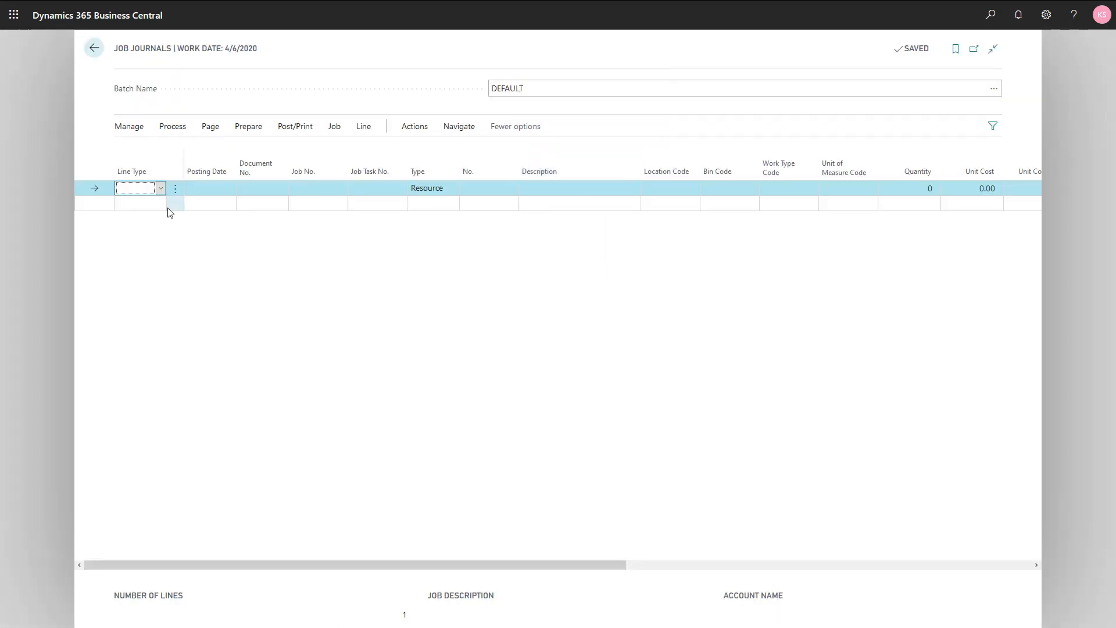
Set the first journal line to Billable with posting date 4/6/2020 and document number J3
{"action": "left_click", "coordinate": [161, 188]}
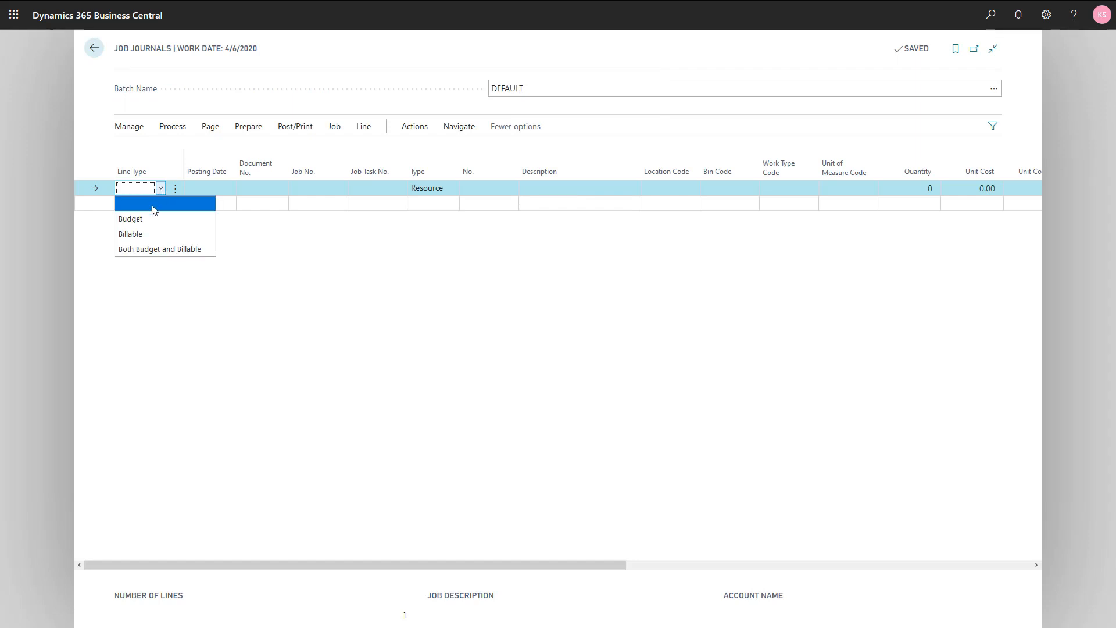
{"action": "left_click", "coordinate": [138, 234]}
{"action": "key", "text": "Tab"}
{"action": "key", "text": "Tab"}
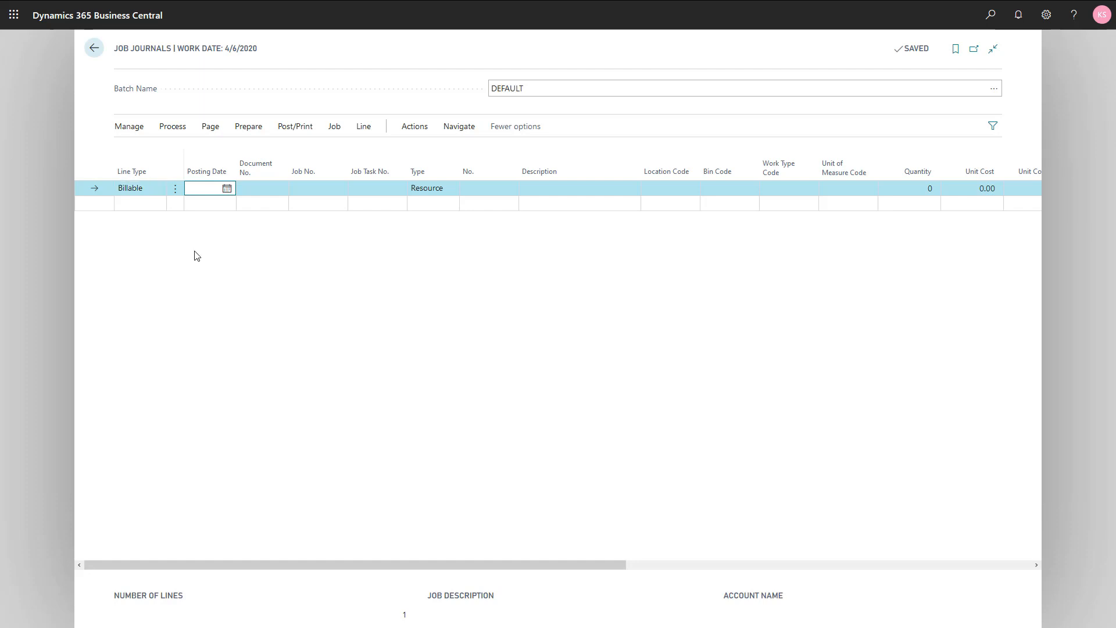
{"action": "type", "text": "t"}
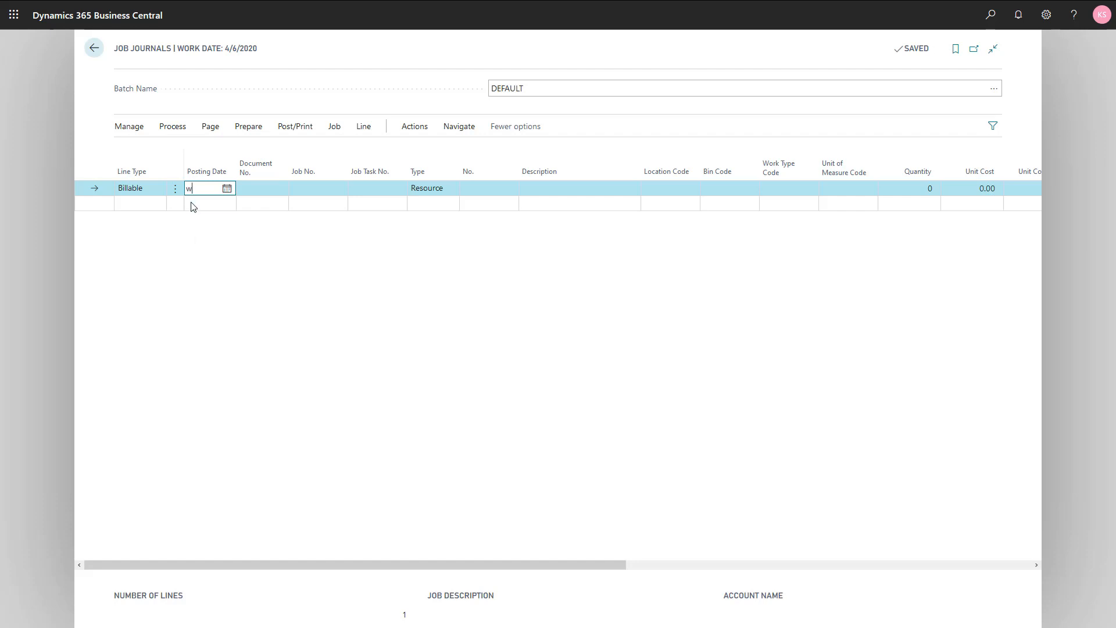
{"action": "key", "text": "Tab"}
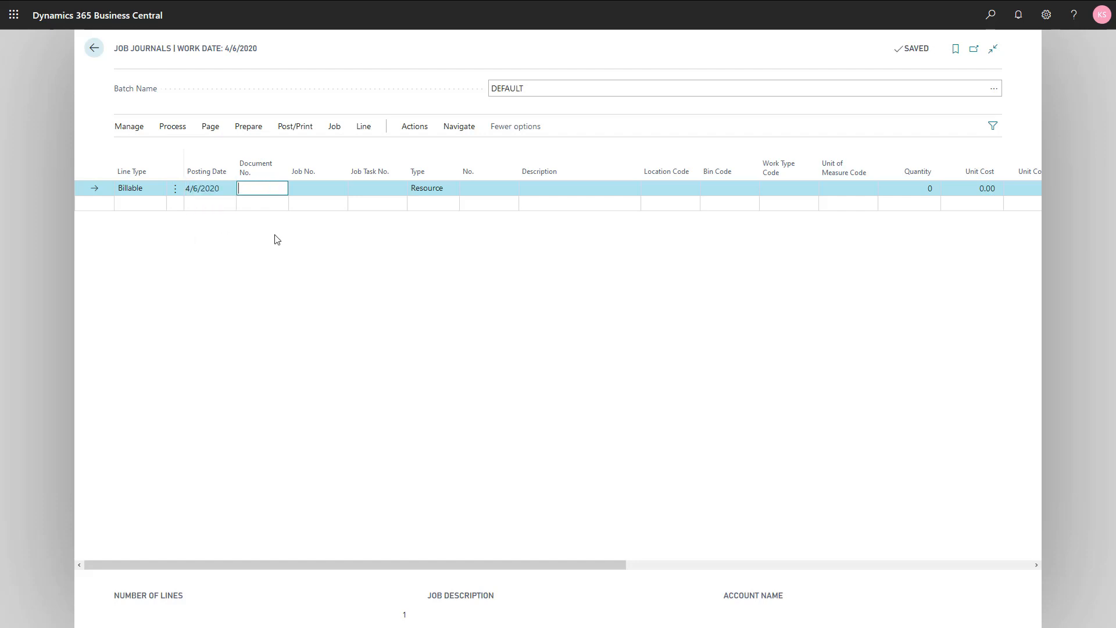
{"action": "key", "text": "Tab"}
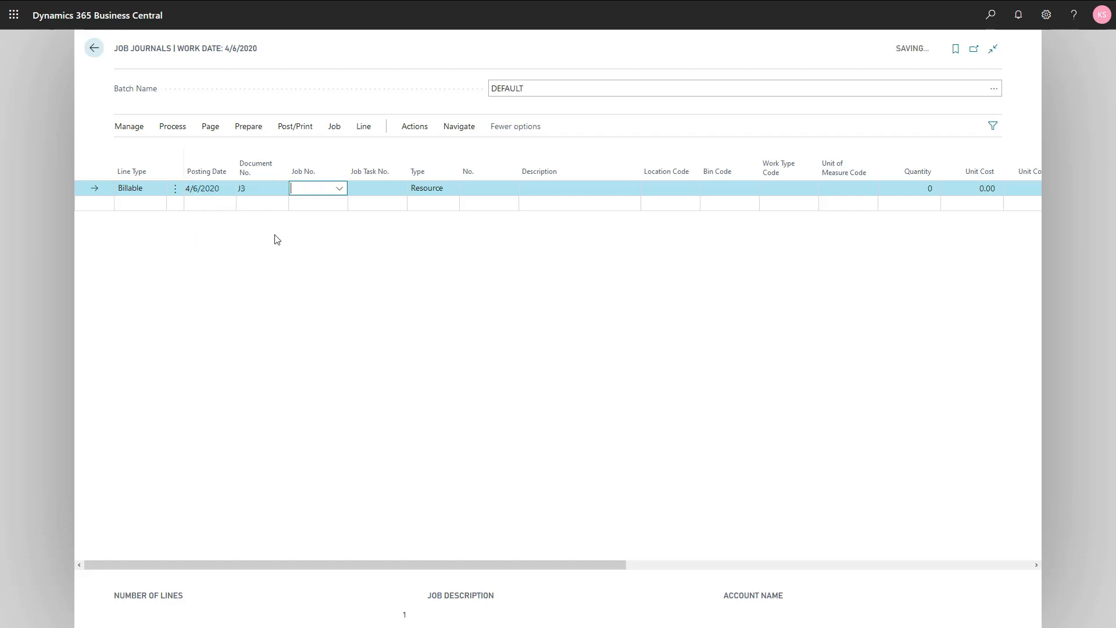
Assign the first journal line to job J00020 and job task 110, Kick-off meeting, keeping the type Resource
{"action": "left_click", "coordinate": [338, 192]}
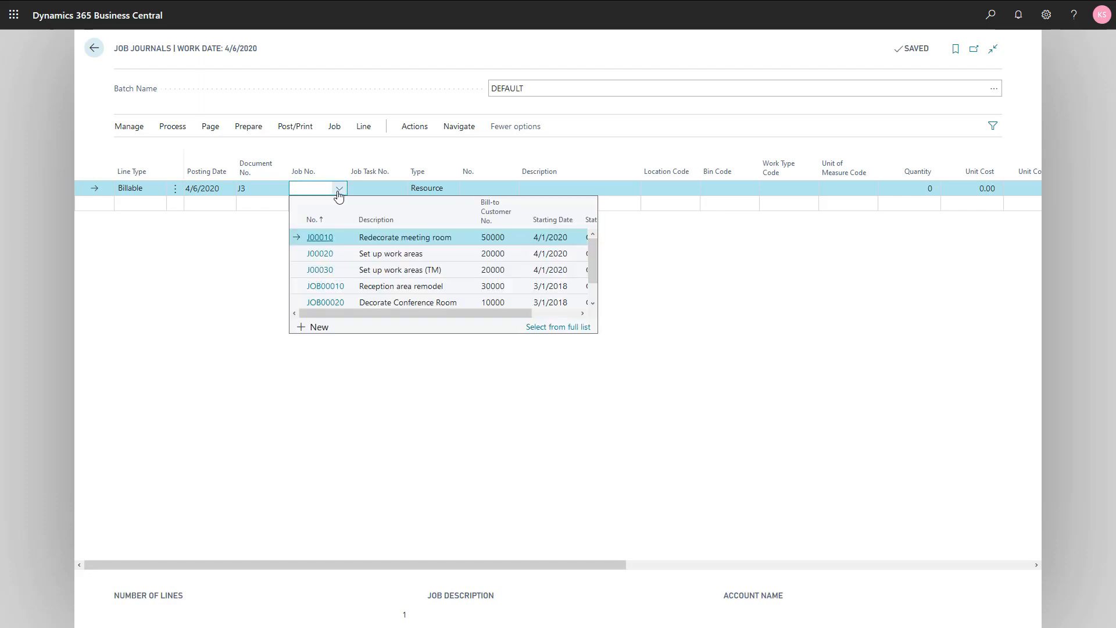
{"action": "left_click", "coordinate": [390, 257]}
{"action": "key", "text": "Tab"}
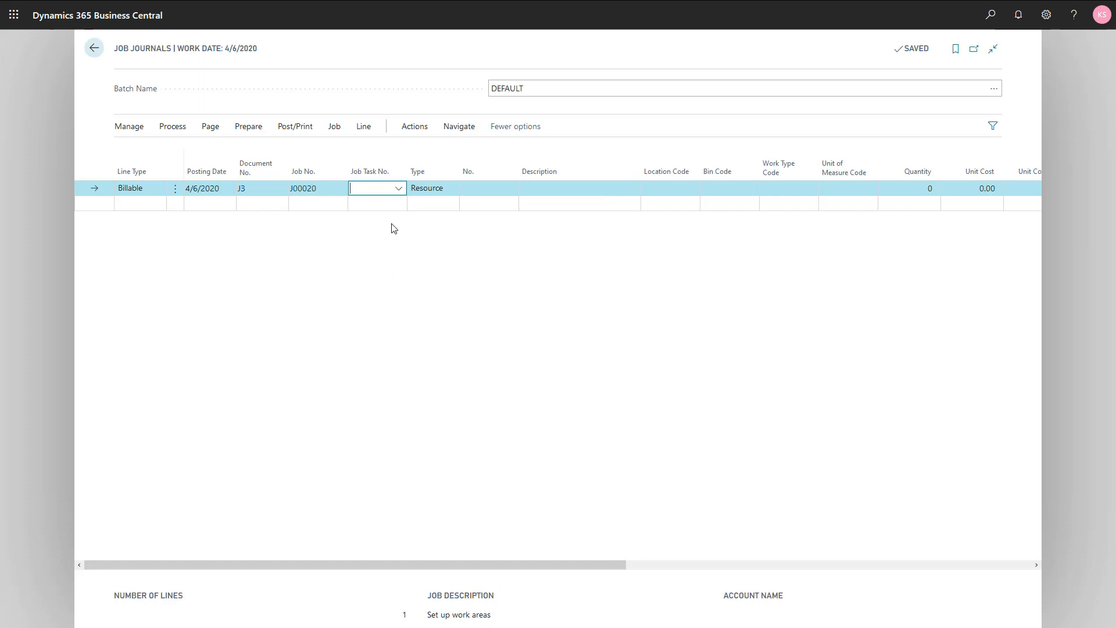
{"action": "left_click", "coordinate": [398, 190]}
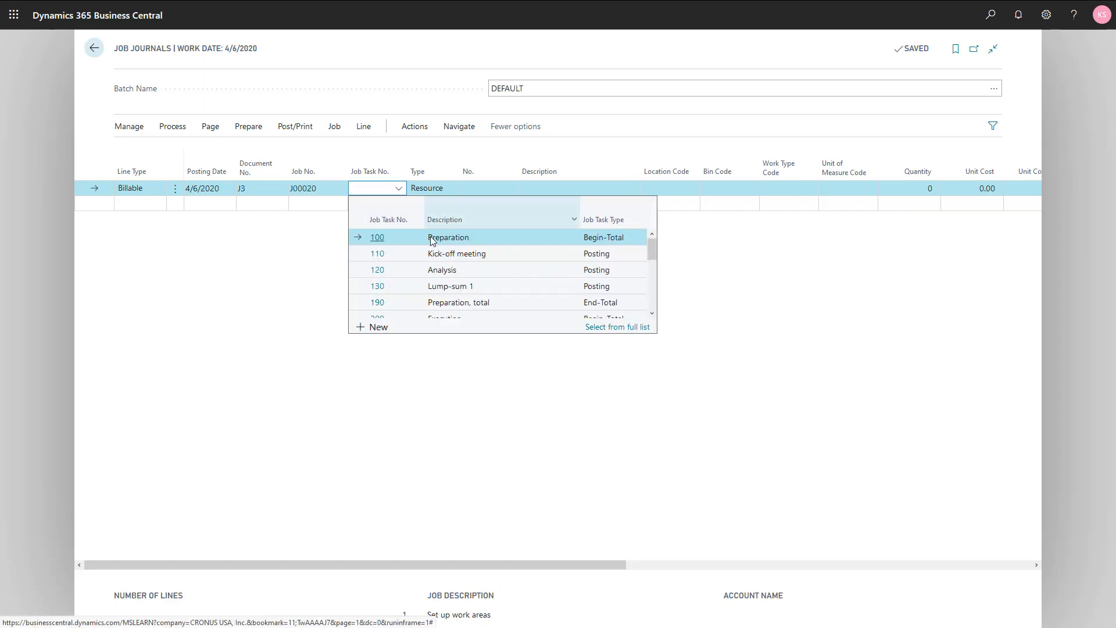
{"action": "left_click", "coordinate": [443, 254]}
{"action": "key", "text": "Tab"}
{"action": "key", "text": "Tab"}
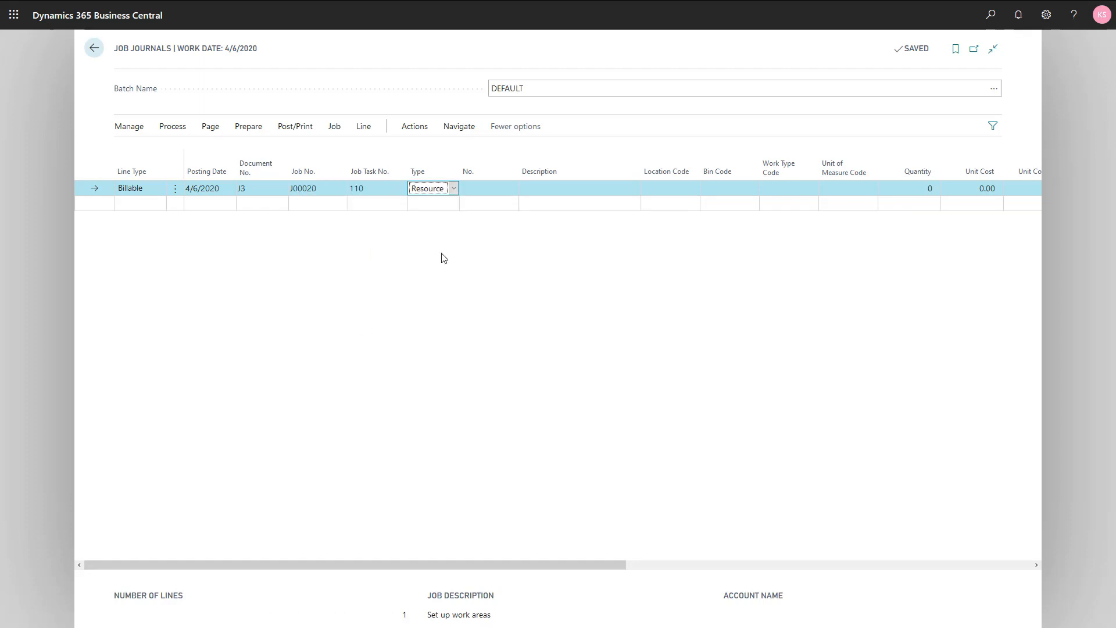
Enter the resource from the Kick-off meeting planning line on the first journal line, with a quantity of 2 hours
{"action": "type", "text": "LINDA"}
{"action": "key", "text": "Tab"}
{"action": "key", "text": "Tab"}
{"action": "key", "text": "Tab"}
{"action": "key", "text": "Tab"}
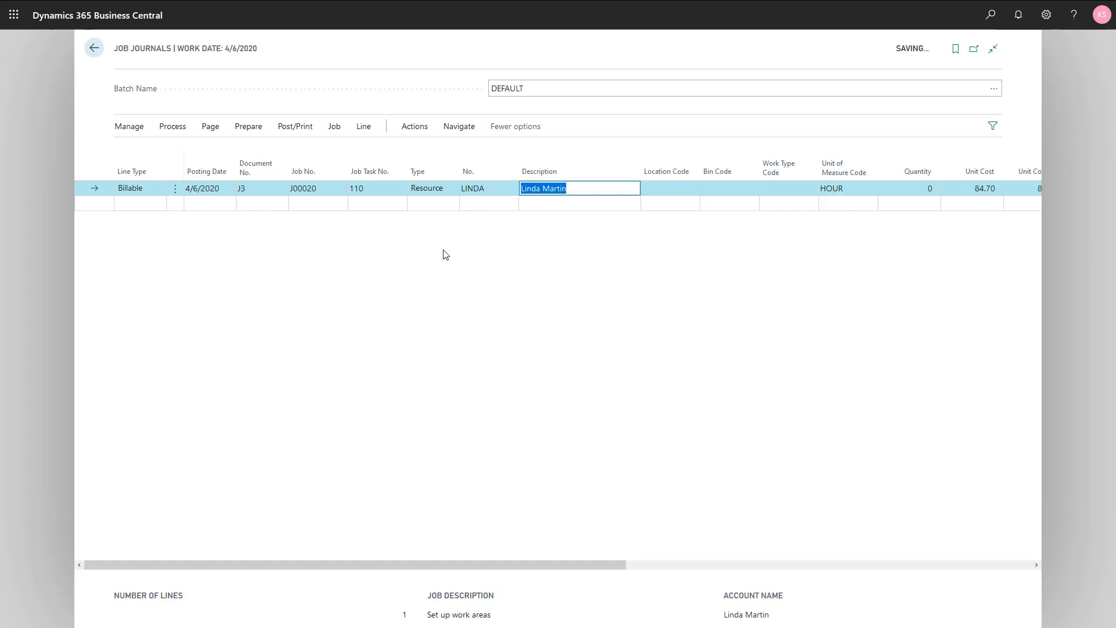
{"action": "key", "text": "Tab"}
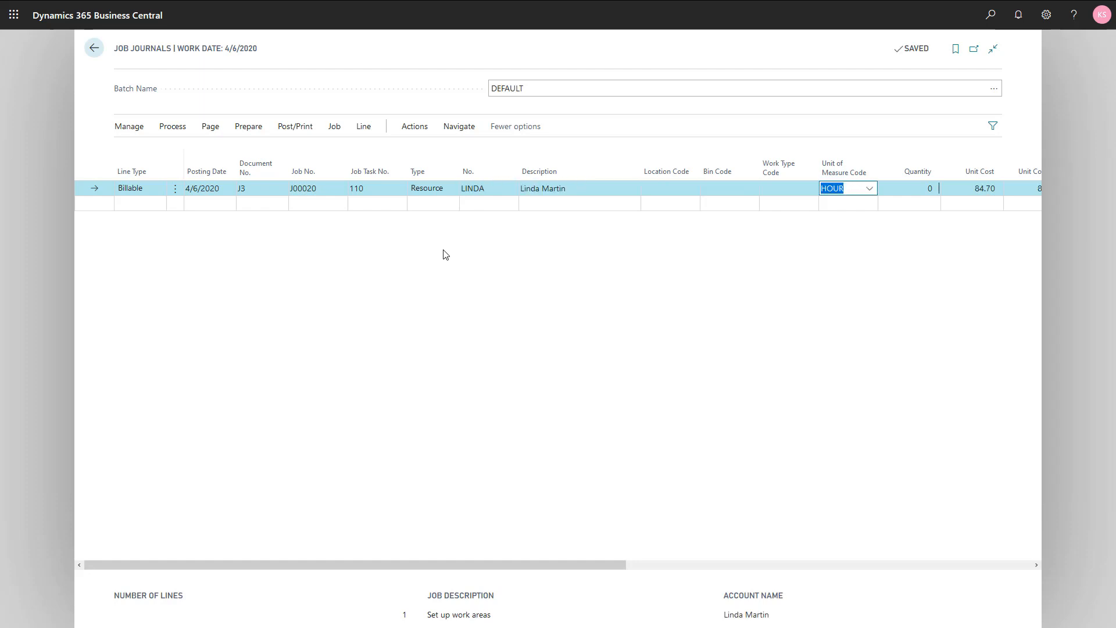
{"action": "key", "text": "Tab"}
{"action": "type", "text": "2"}
{"action": "key", "text": "shift+Tab"}
Start a second journal line with line type Billable and assign it to job J00030
{"action": "left_click", "coordinate": [140, 204]}
{"action": "type", "text": "bi"}
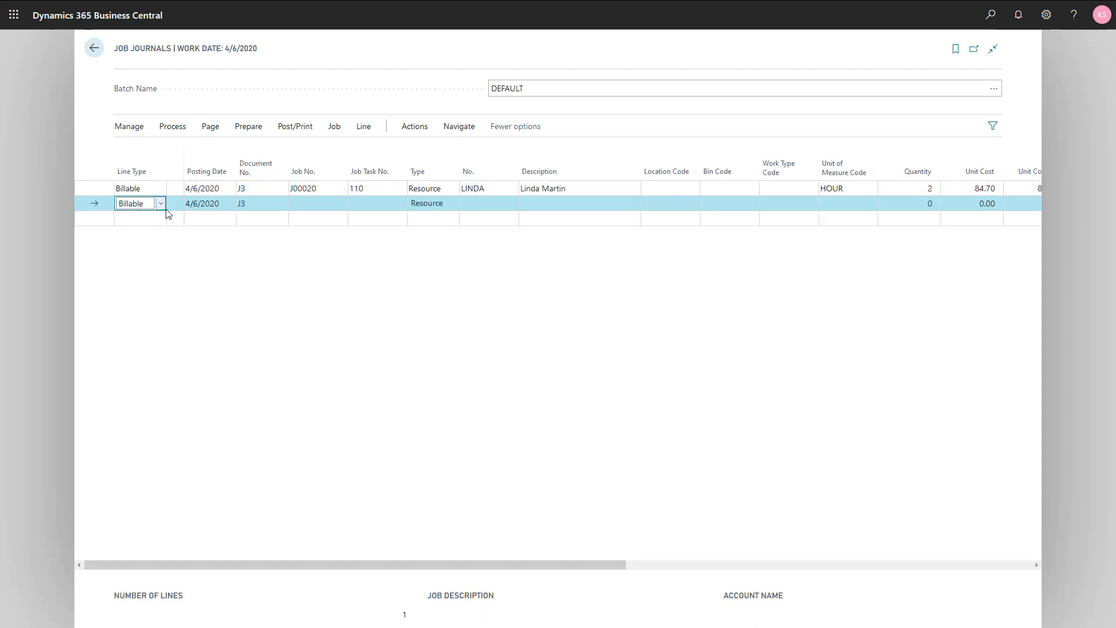
{"action": "key", "text": "Tab"}
{"action": "key", "text": "Tab"}
{"action": "key", "text": "Tab"}
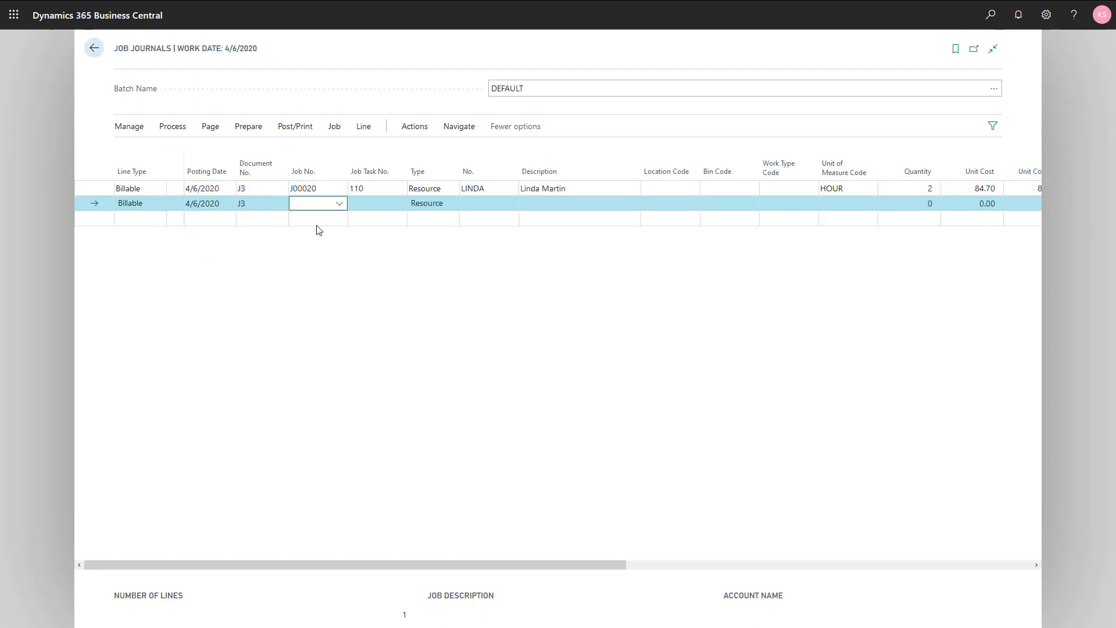
{"action": "left_click", "coordinate": [338, 205]}
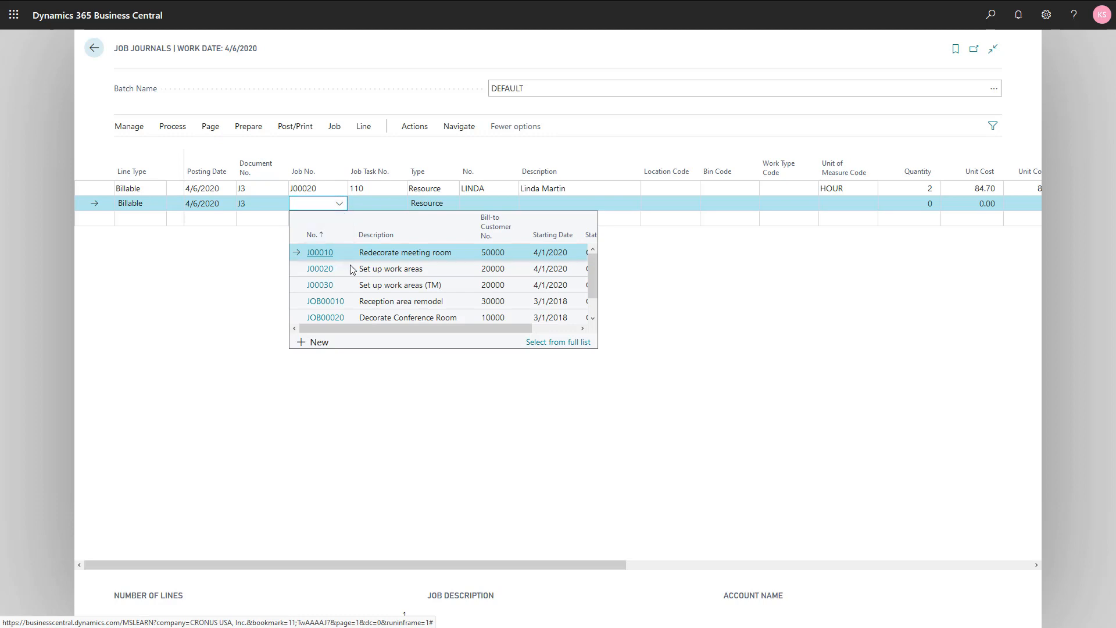
{"action": "left_click", "coordinate": [373, 286]}
{"action": "key", "text": "Tab"}
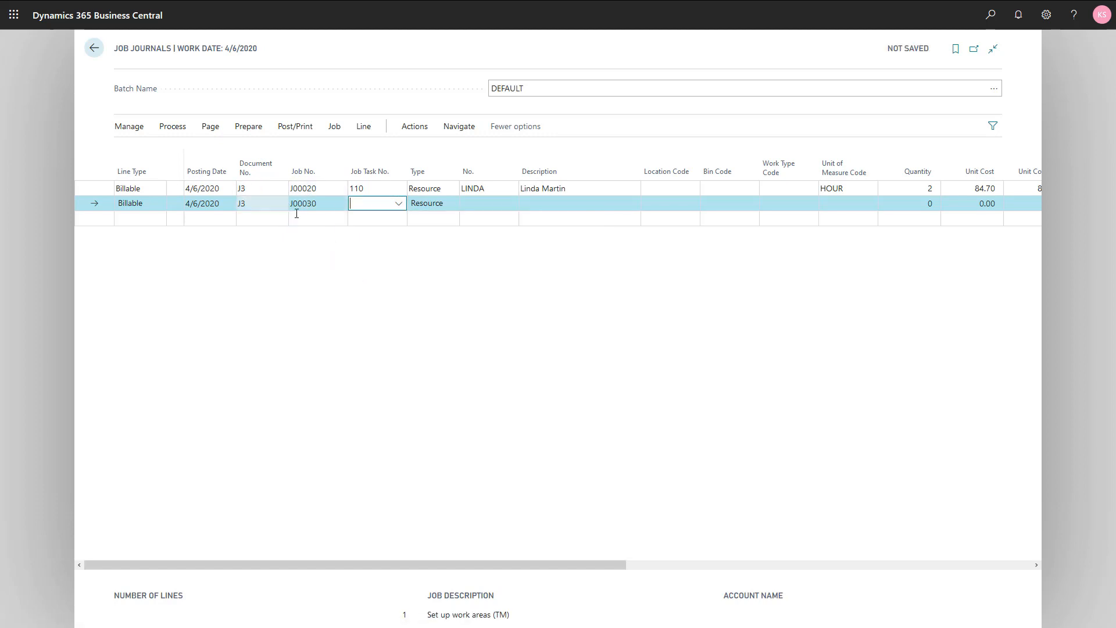
Set the job task of the second journal line to 110, keeping the type Resource
{"action": "left_click", "coordinate": [399, 205]}
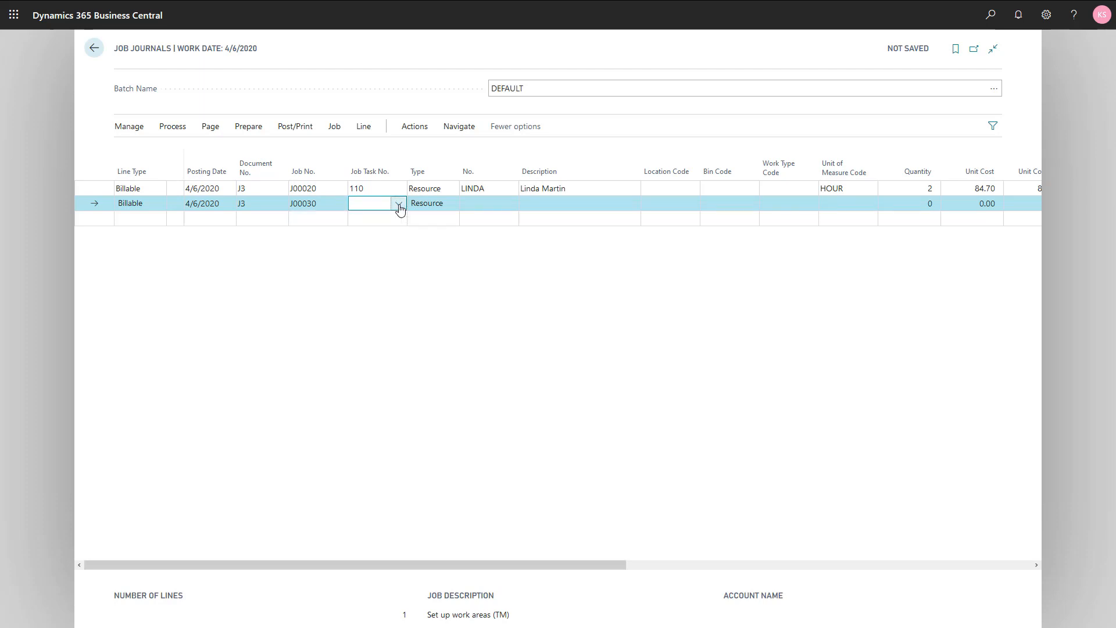
{"action": "left_click", "coordinate": [457, 269]}
{"action": "key", "text": "Tab"}
{"action": "key", "text": "Tab"}
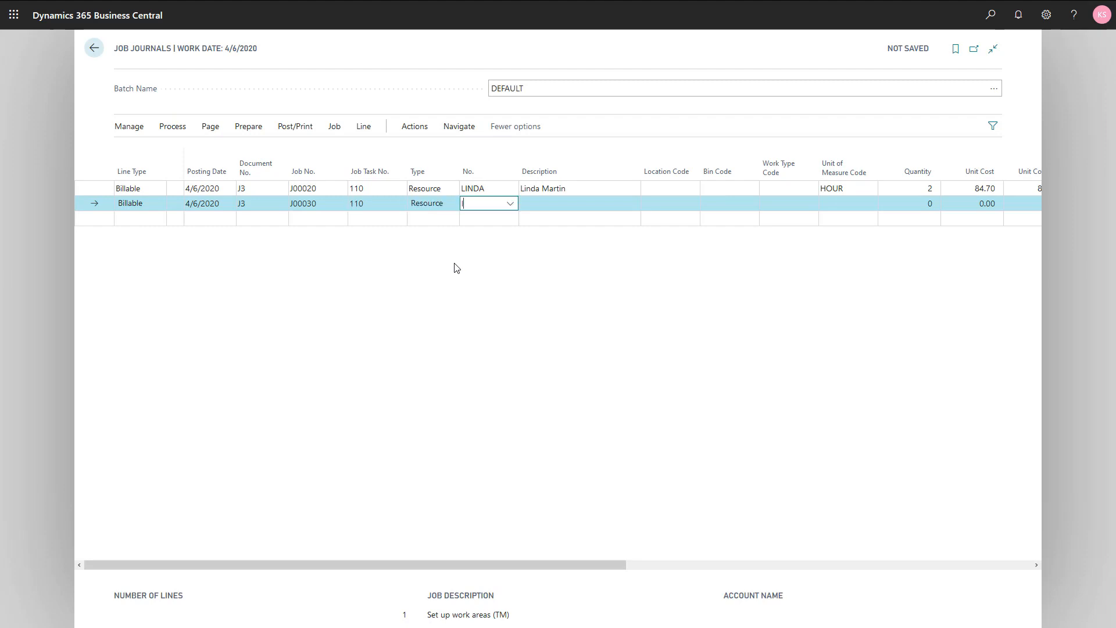
Enter the same resource as on the first line in the second journal line, with a quantity of 2 hours
{"action": "type", "text": "l"}
{"action": "key", "text": "Tab"}
{"action": "key", "text": "Tab"}
{"action": "key", "text": "Tab"}
{"action": "key", "text": "Tab"}
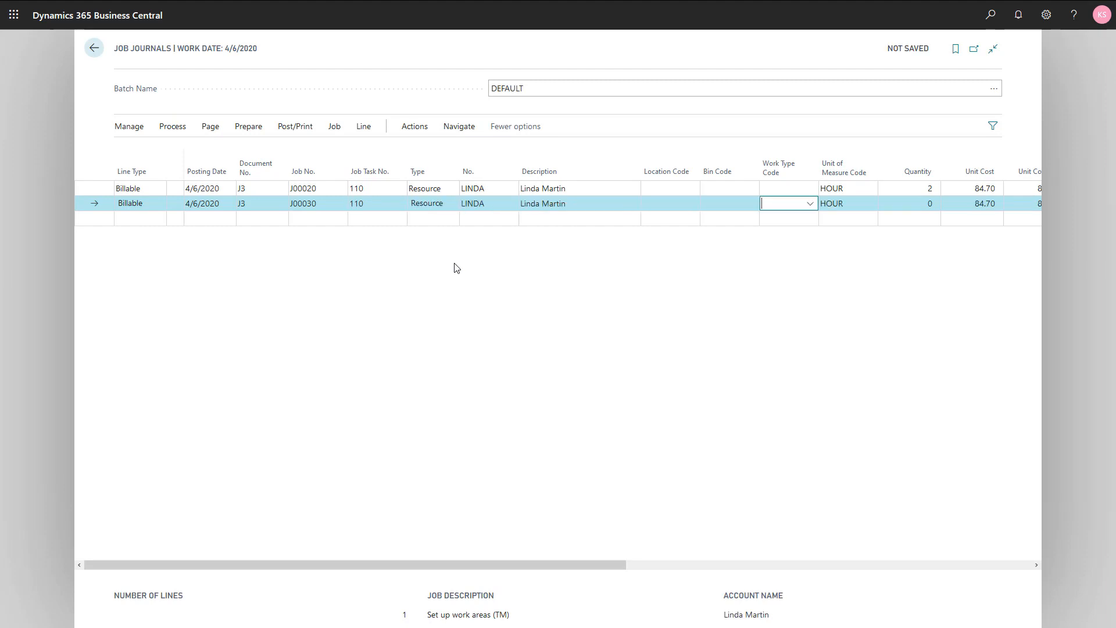
{"action": "key", "text": "Tab"}
{"action": "key", "text": "Tab"}
{"action": "type", "text": "2"}
{"action": "key", "text": "shift+Tab"}
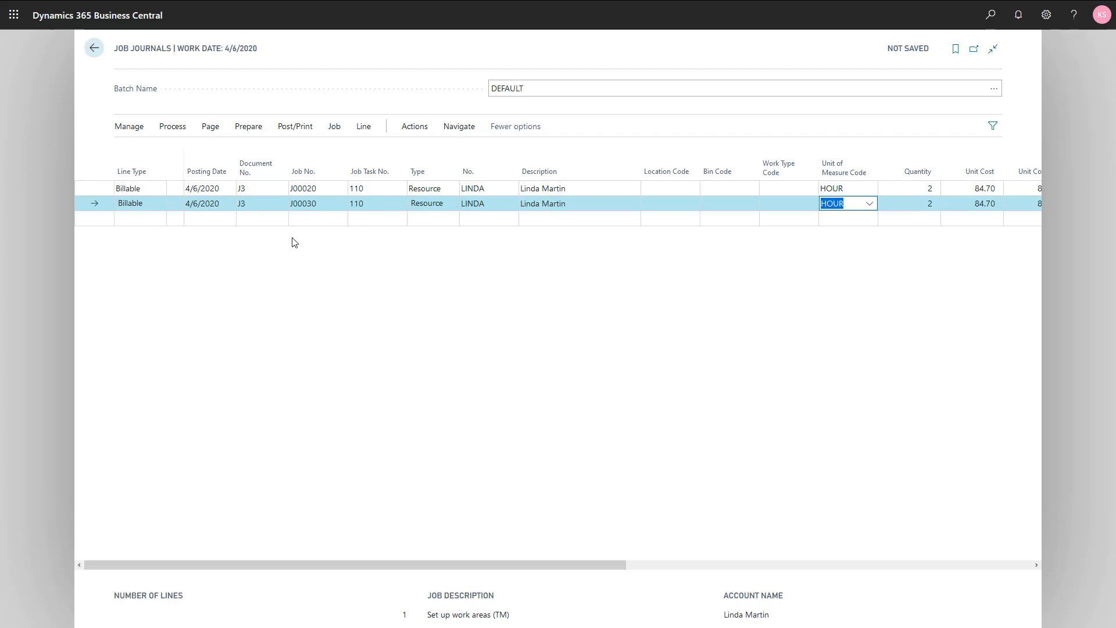
Post both job journal lines without printing, then close the job journal
{"action": "left_click", "coordinate": [295, 126]}
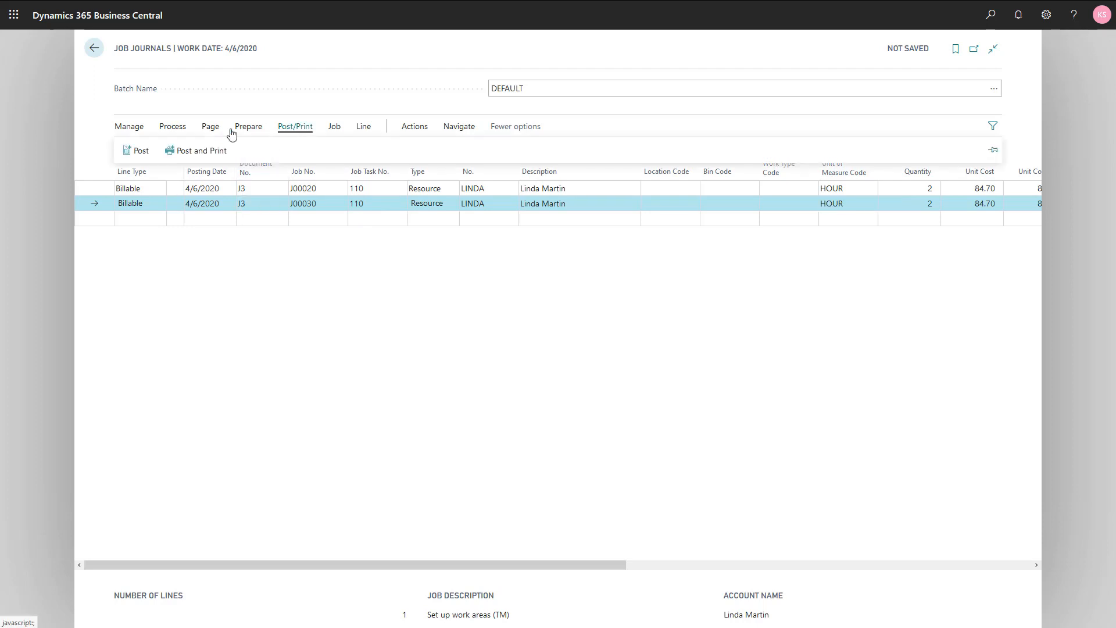
{"action": "left_click", "coordinate": [138, 149]}
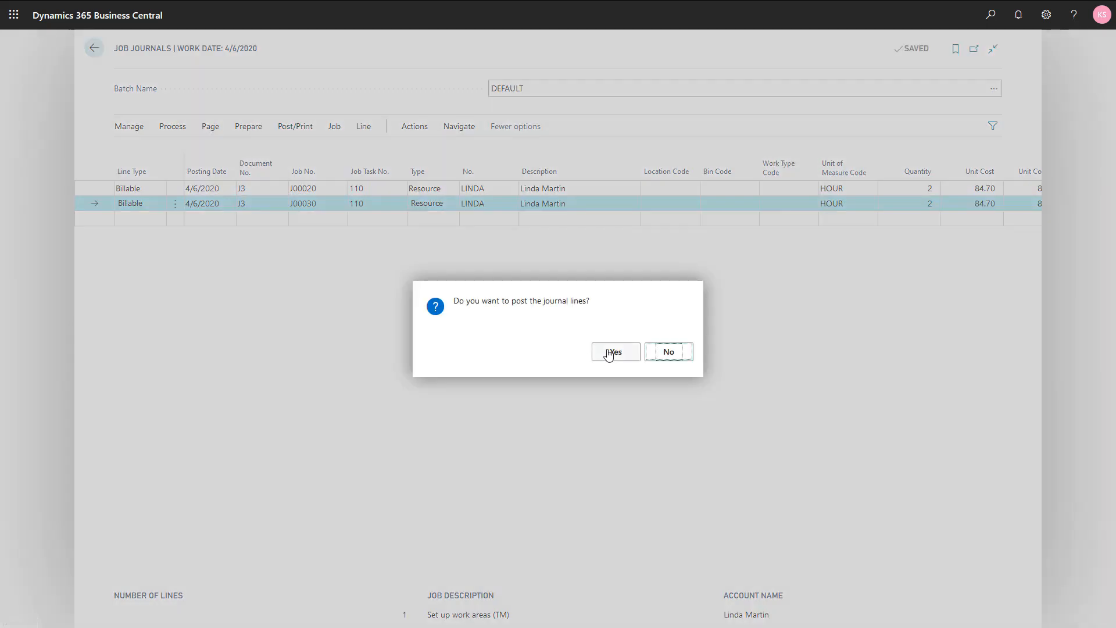
{"action": "left_click", "coordinate": [610, 352]}
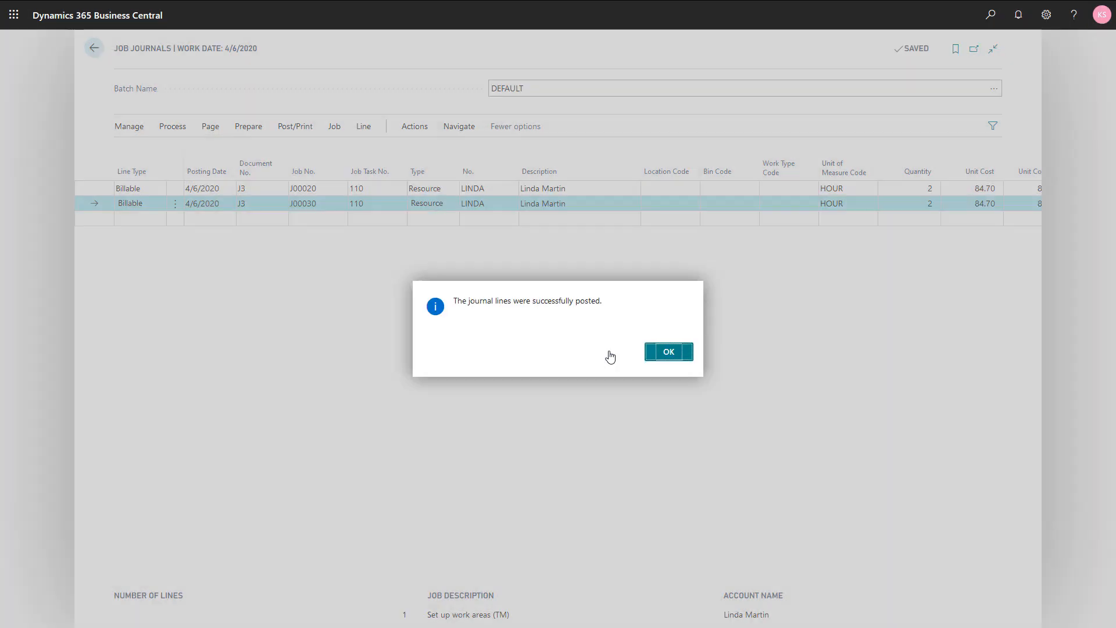
{"action": "left_click", "coordinate": [648, 352]}
{"action": "key", "text": "Escape"}
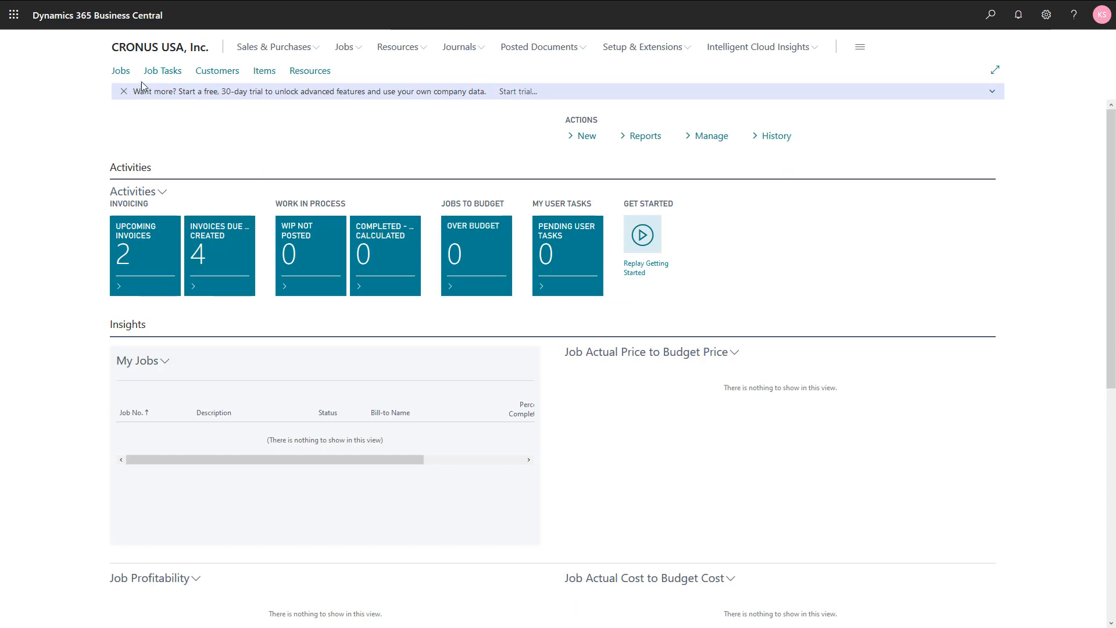
Review the job planning lines of task 110, Kick-off meeting, in job J00030 and return to the jobs list
{"action": "left_click", "coordinate": [121, 72]}
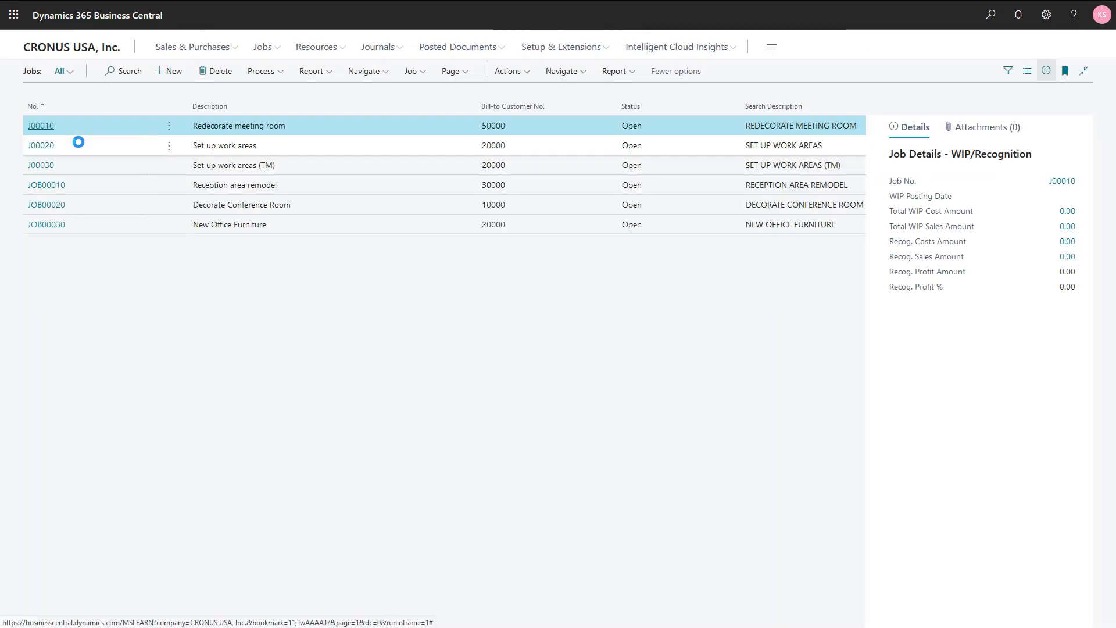
{"action": "left_click", "coordinate": [227, 167]}
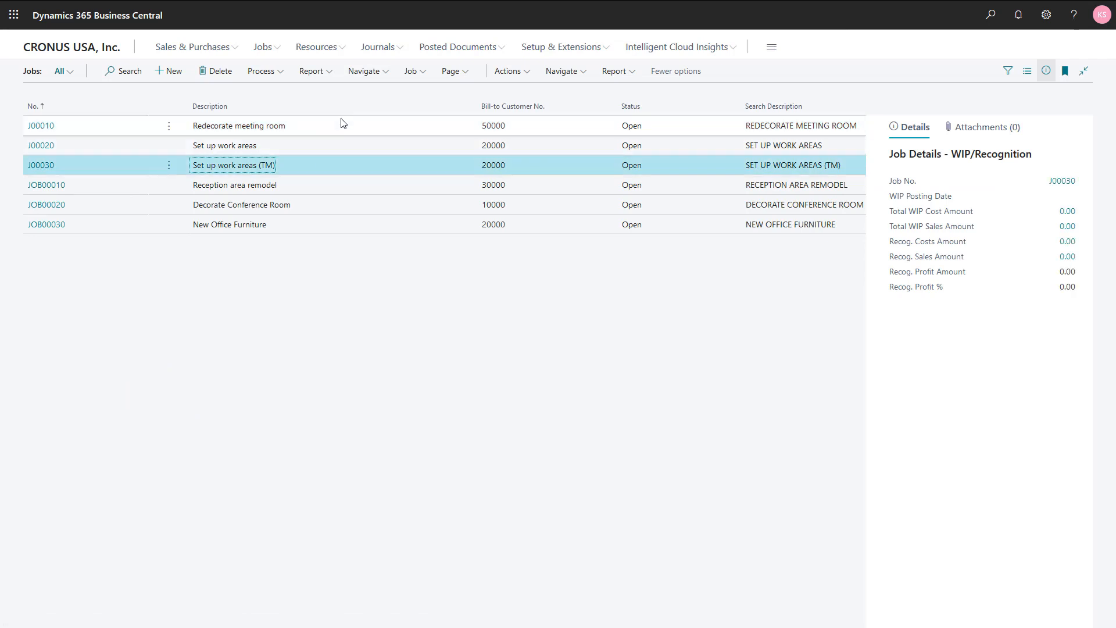
{"action": "left_click", "coordinate": [361, 76]}
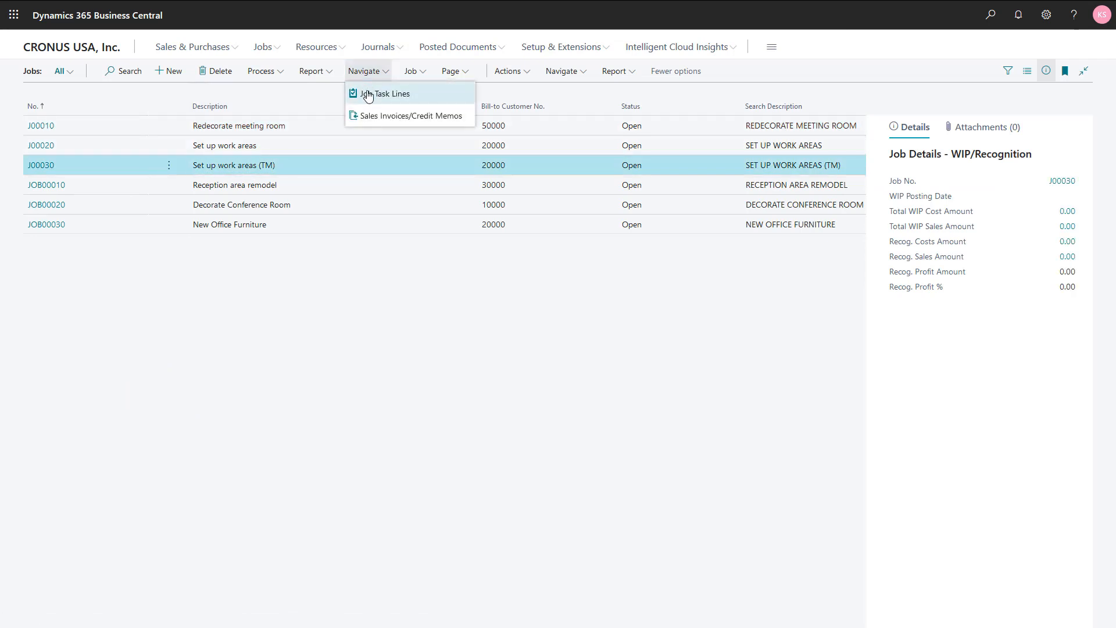
{"action": "left_click", "coordinate": [368, 95]}
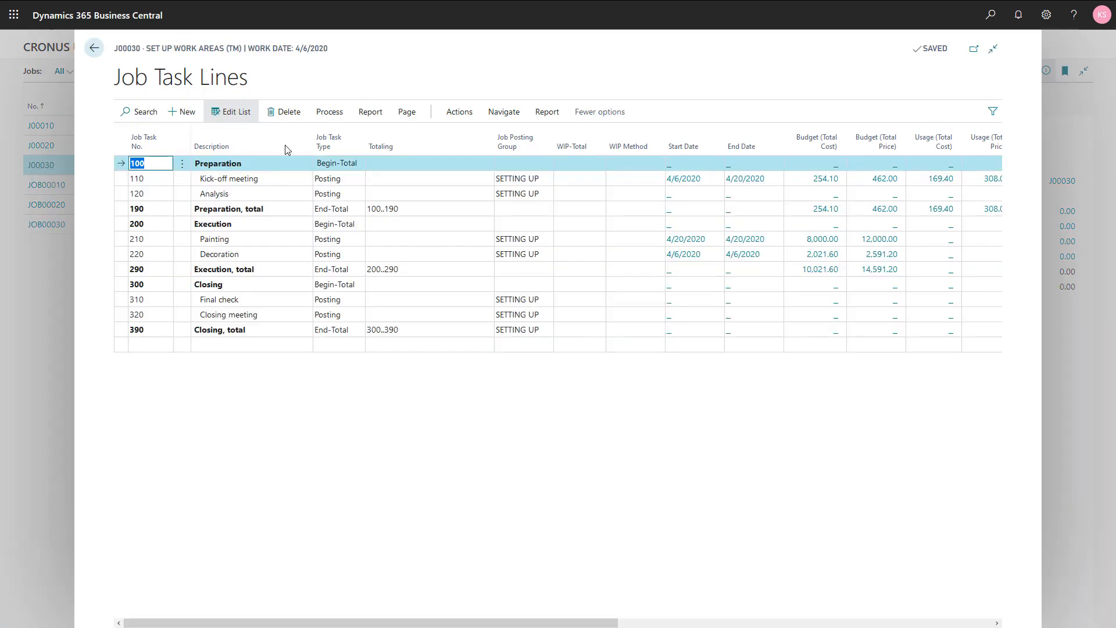
{"action": "left_click", "coordinate": [246, 179]}
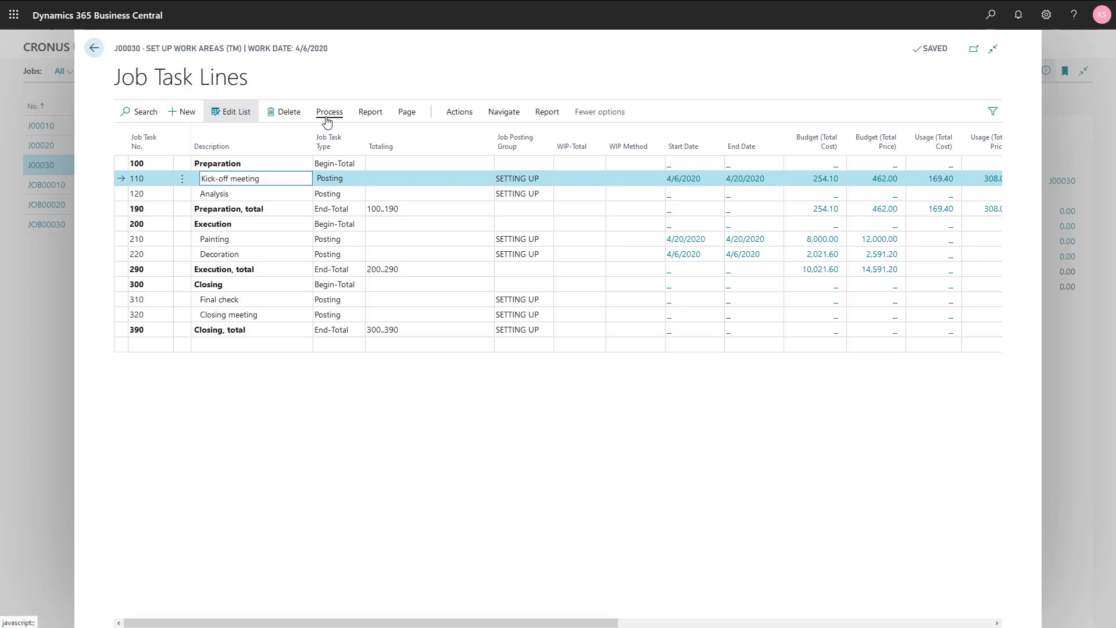
{"action": "left_click", "coordinate": [328, 112]}
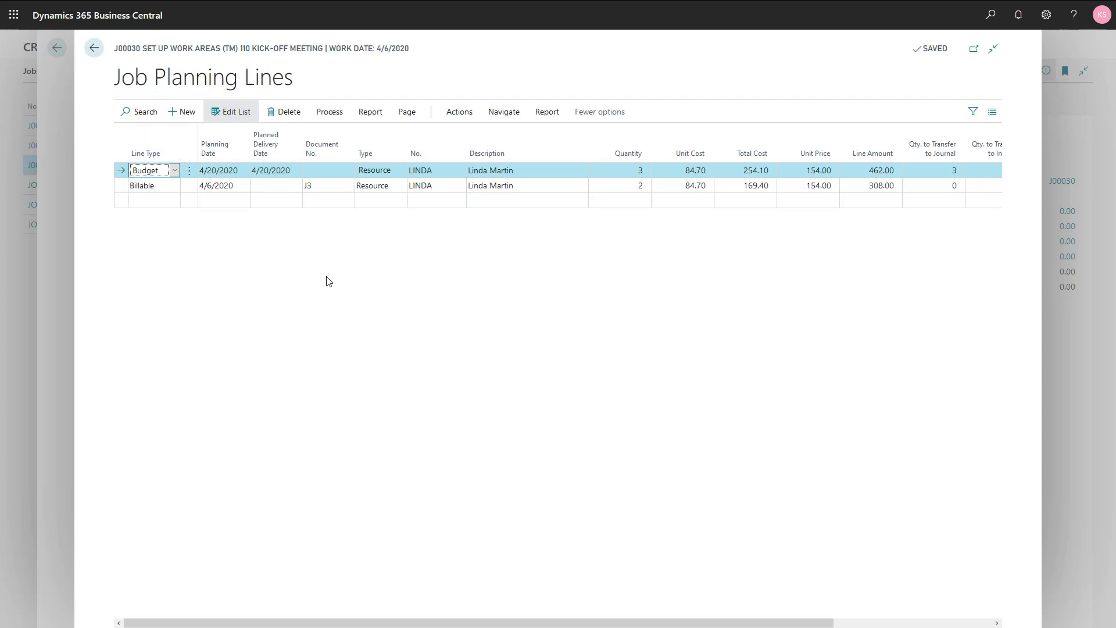
{"action": "key", "text": "Escape"}
{"action": "key", "text": "Escape"}
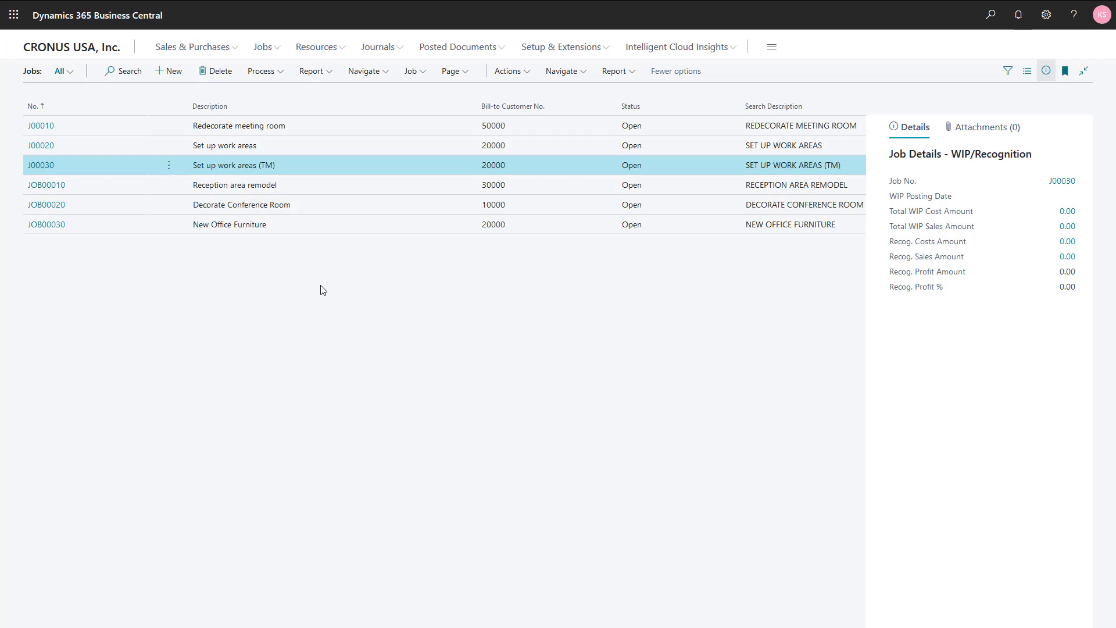
Open the job planning lines of task 110, Kick-off meeting, in job J00020 to examine the posted usage
{"action": "left_click", "coordinate": [223, 148]}
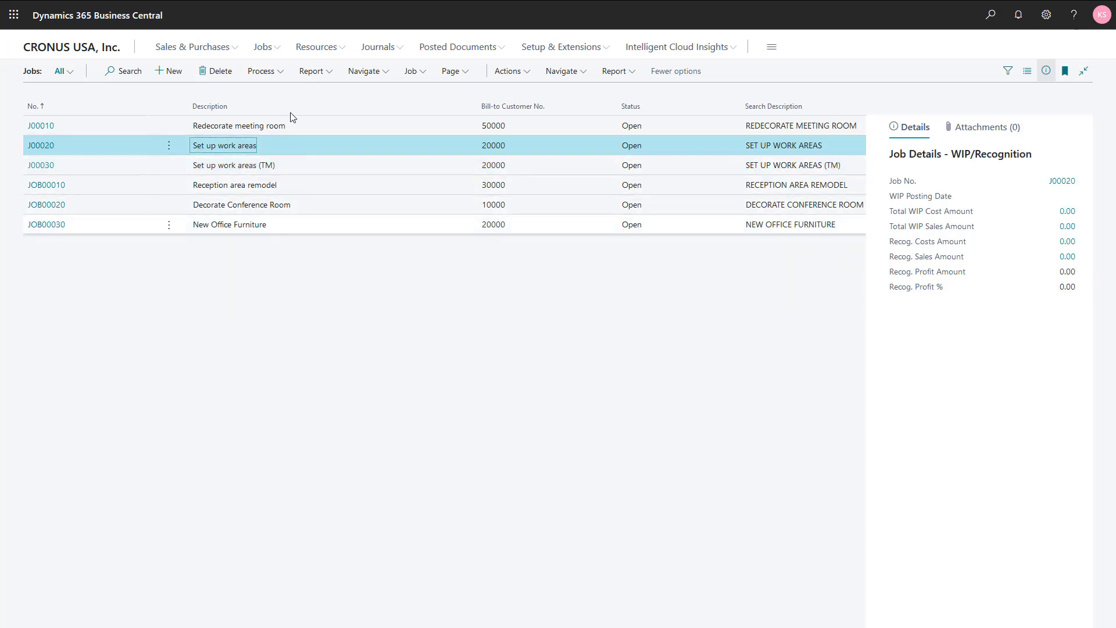
{"action": "left_click", "coordinate": [365, 75]}
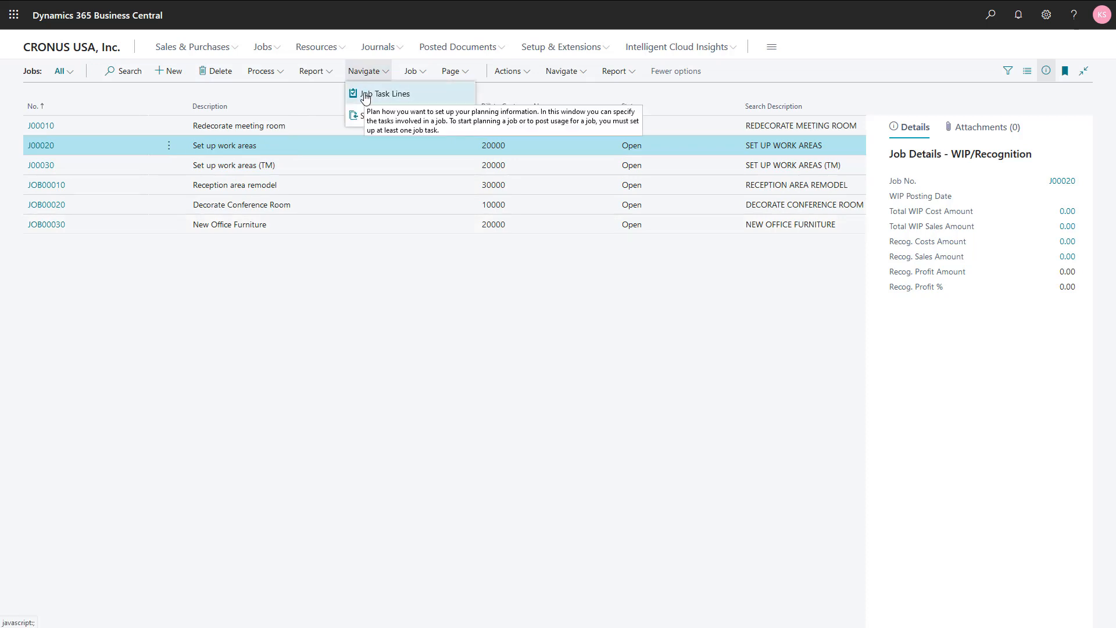
{"action": "left_click", "coordinate": [365, 96]}
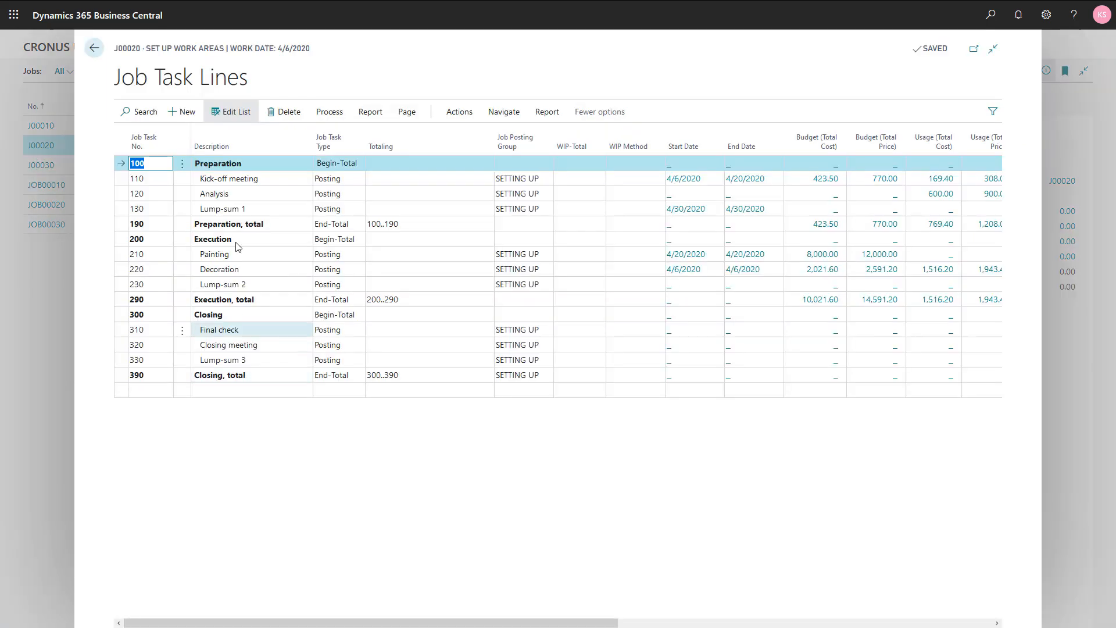
{"action": "left_click", "coordinate": [262, 183]}
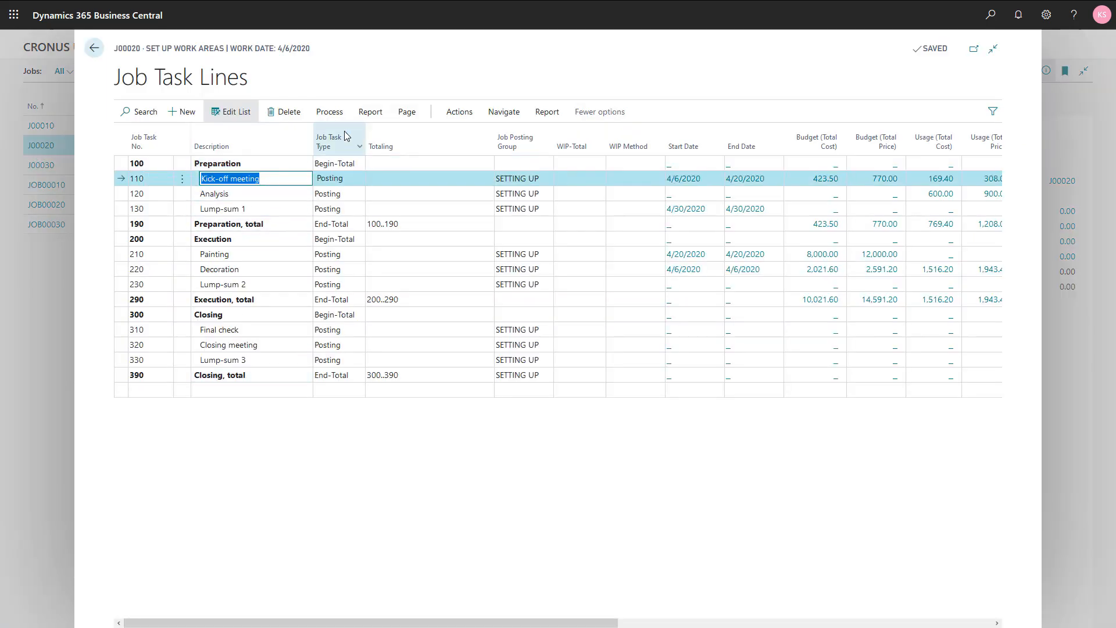
{"action": "left_click", "coordinate": [336, 113]}
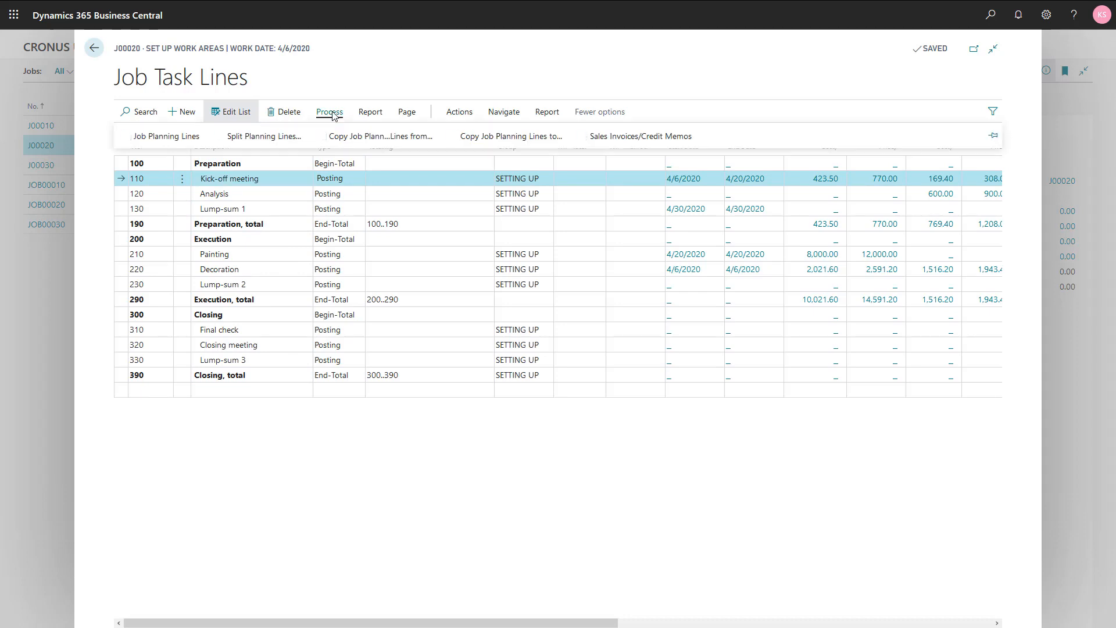
{"action": "left_click", "coordinate": [182, 137]}
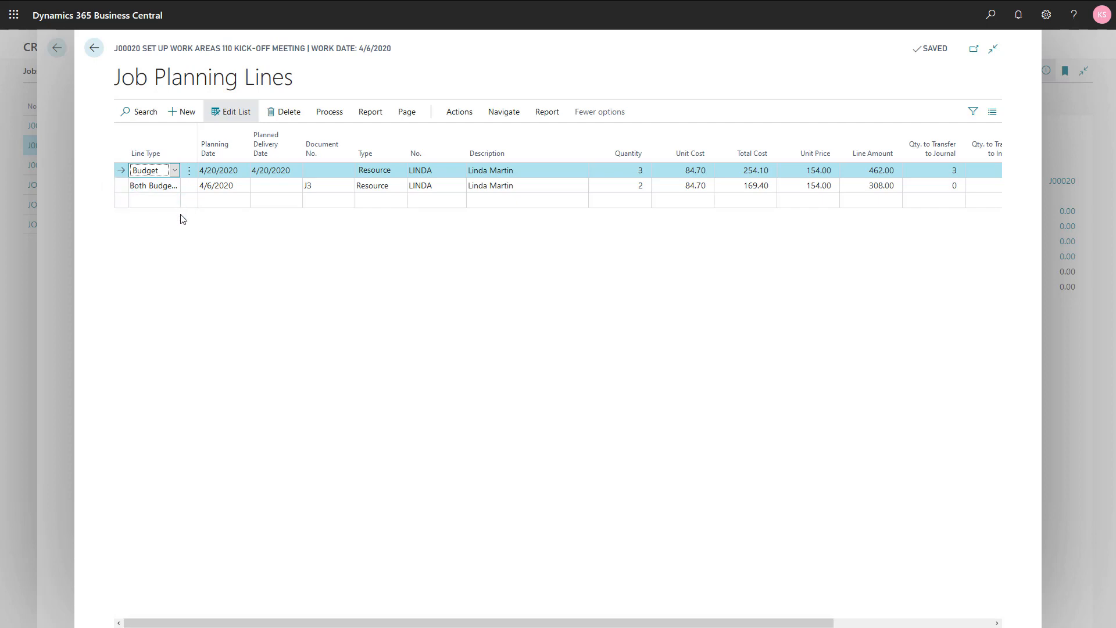
Check the linked job ledger entries of the planning line with document number J3, then return to the planning lines
{"action": "left_click", "coordinate": [150, 187]}
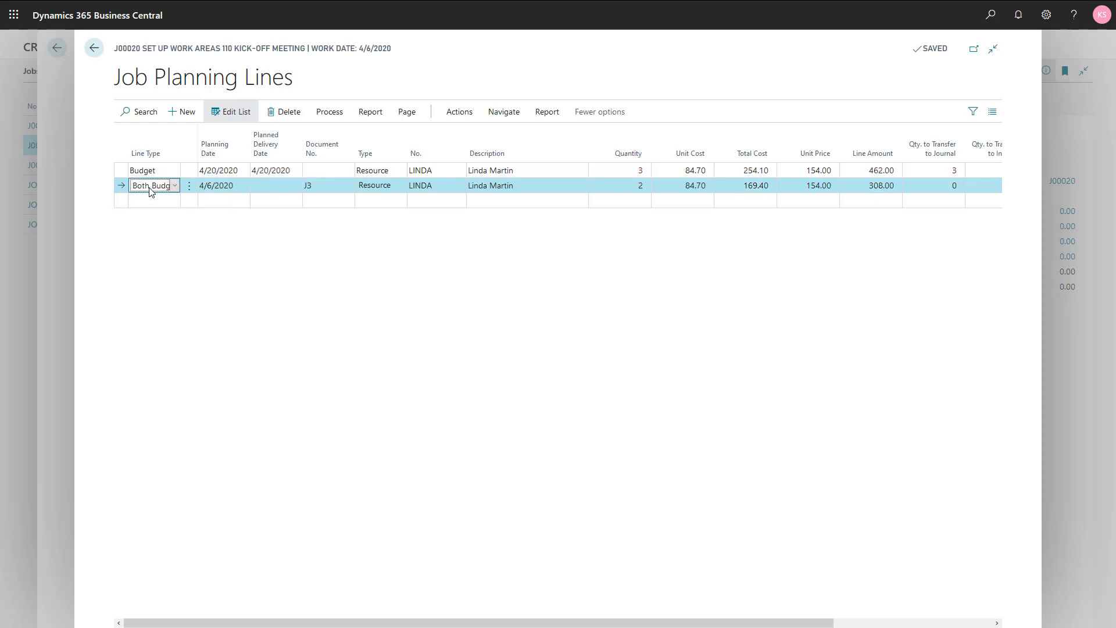
{"action": "left_click", "coordinate": [496, 113]}
{"action": "left_click", "coordinate": [190, 137]}
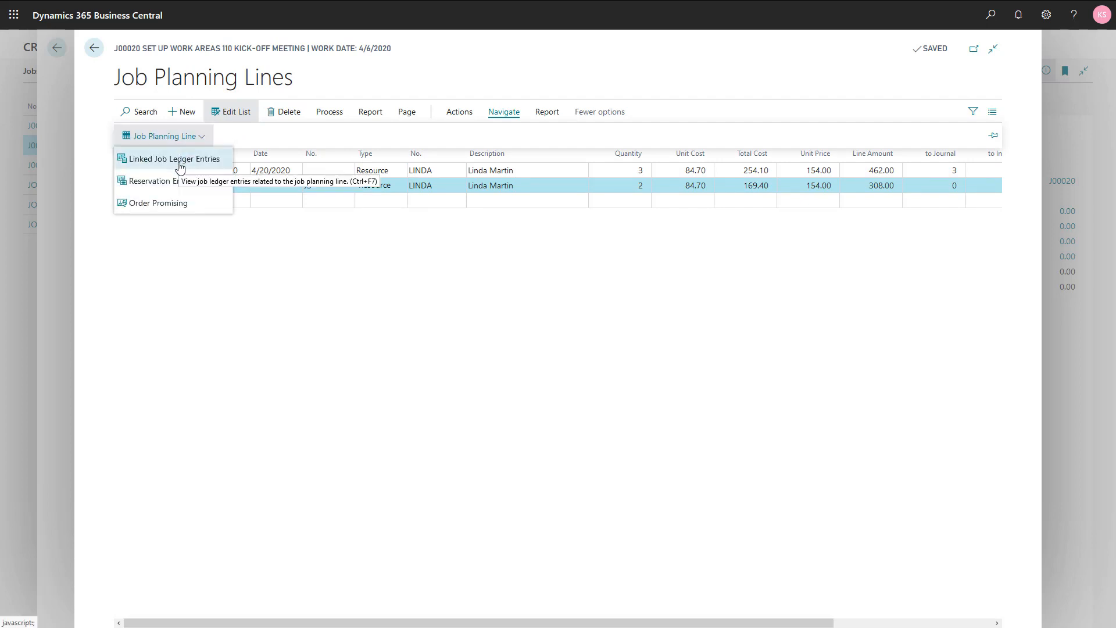
{"action": "left_click", "coordinate": [180, 168]}
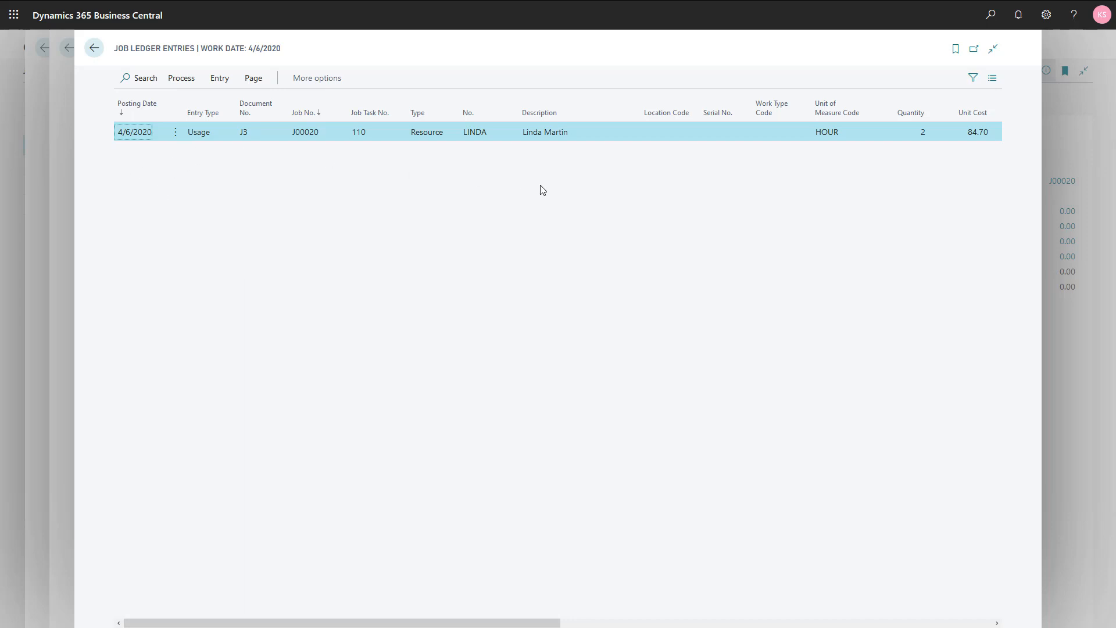
{"action": "key", "text": "Escape"}
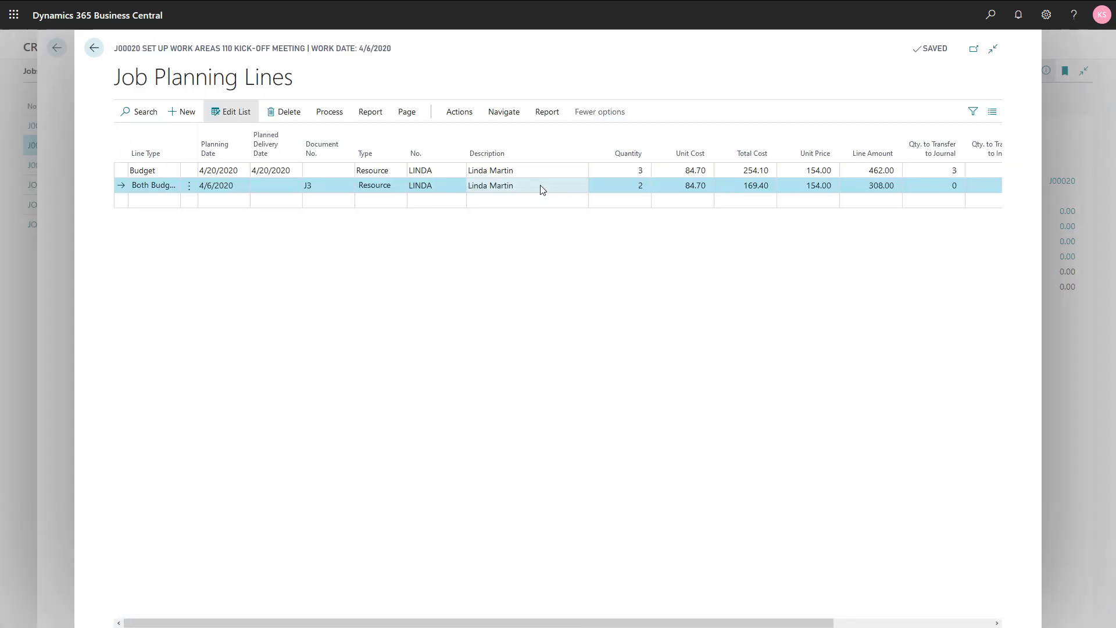